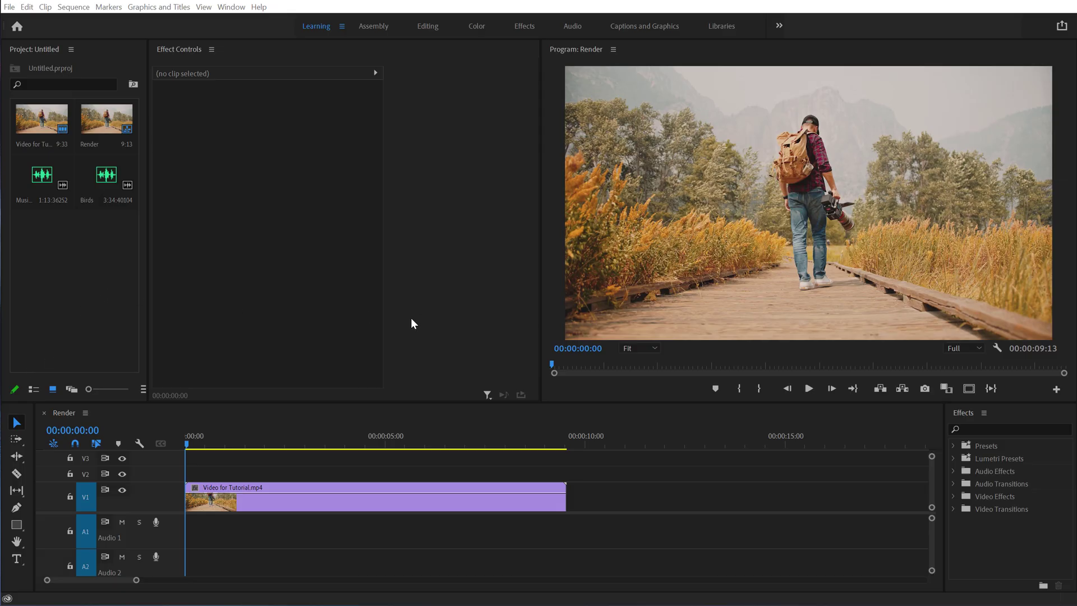
# - Preview the hiking clip and park the playhead at 00:00:04:00
pyautogui.click(145, 445)
pyautogui.press('space')
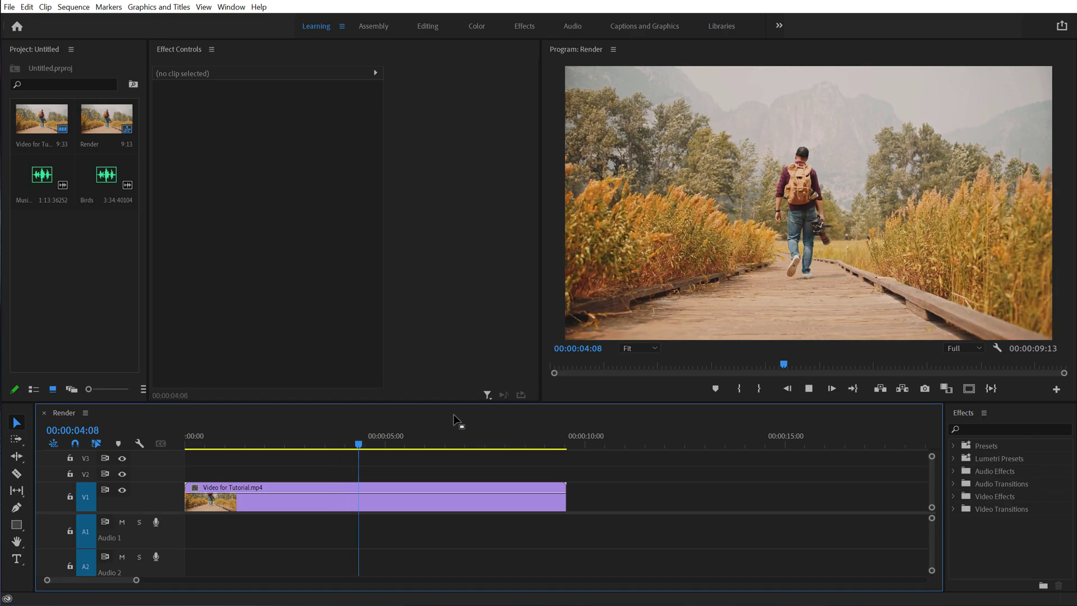
pyautogui.moveTo(372, 440)
pyautogui.mouseDown()
pyautogui.moveTo(304, 445)
pyautogui.moveTo(343, 456)
pyautogui.moveTo(230, 452)
pyautogui.mouseUp()
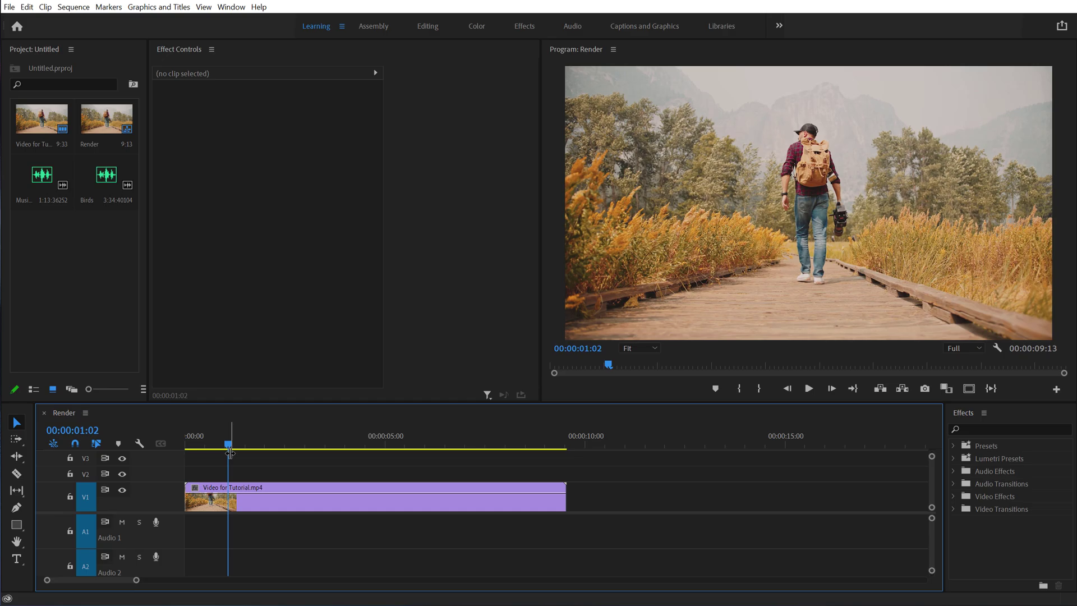
pyautogui.click(278, 444)
pyautogui.moveTo(277, 444); pyautogui.dragTo(345, 443)
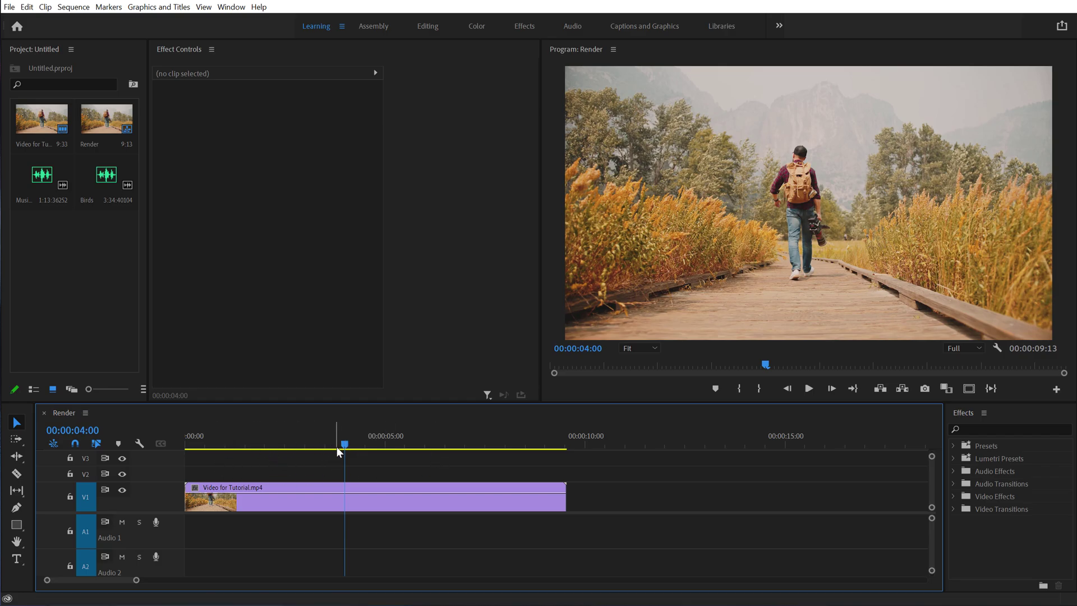
# - Set the hiking clip's speed to 70%, stretching it to 00:00:13:15
pyautogui.click(375, 496)
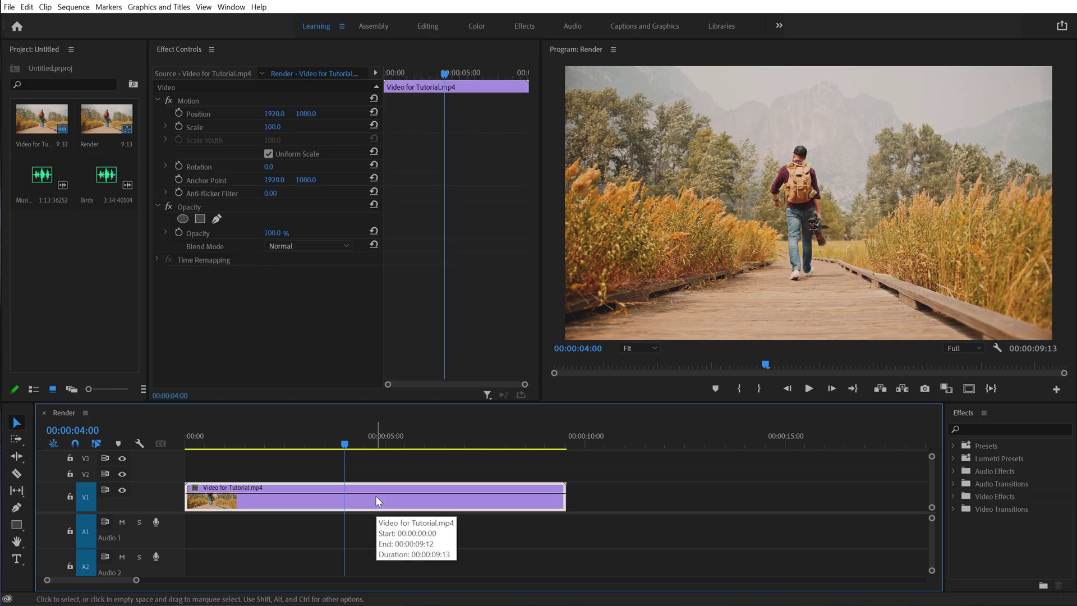
pyautogui.rightClick(376, 496)
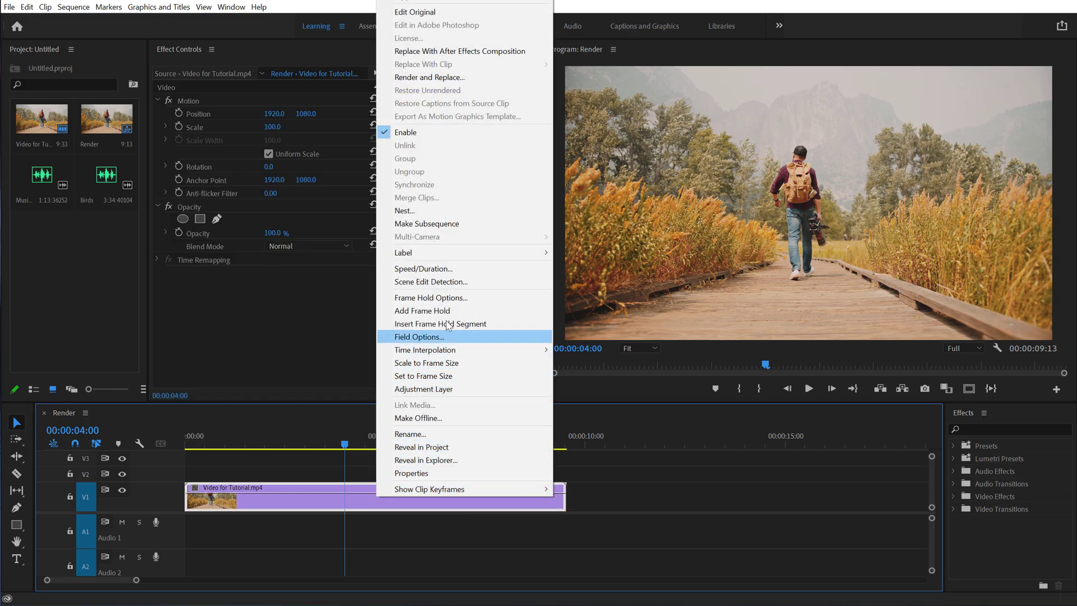
pyautogui.click(425, 269)
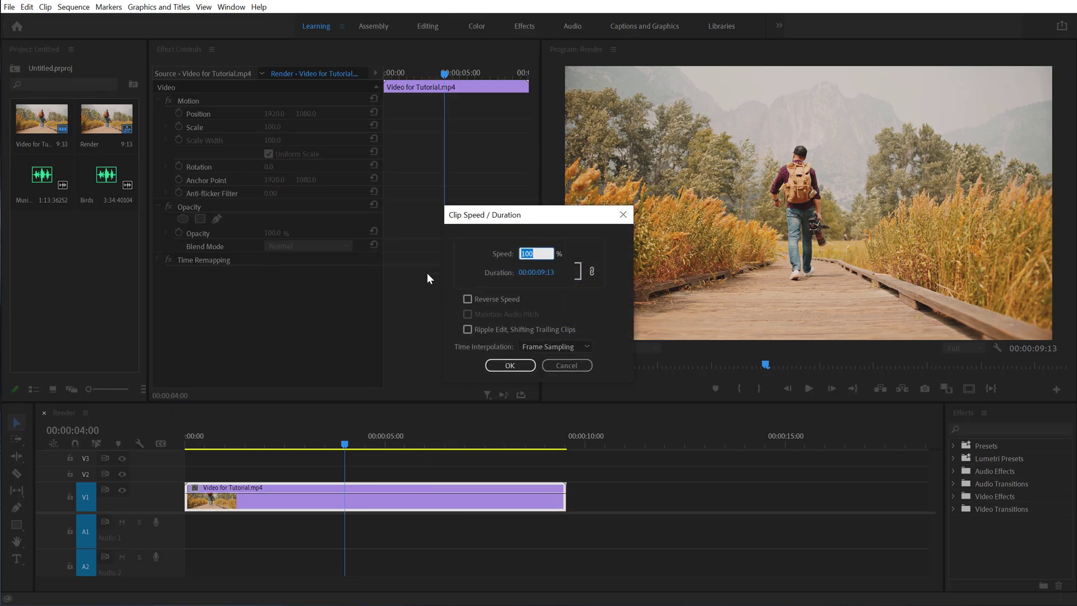
pyautogui.write('70')
pyautogui.click(497, 368)
# - Play the slowed clip from the start to review the slow motion, ending at 00:00:04:00
pyautogui.moveTo(225, 441); pyautogui.dragTo(144, 449)
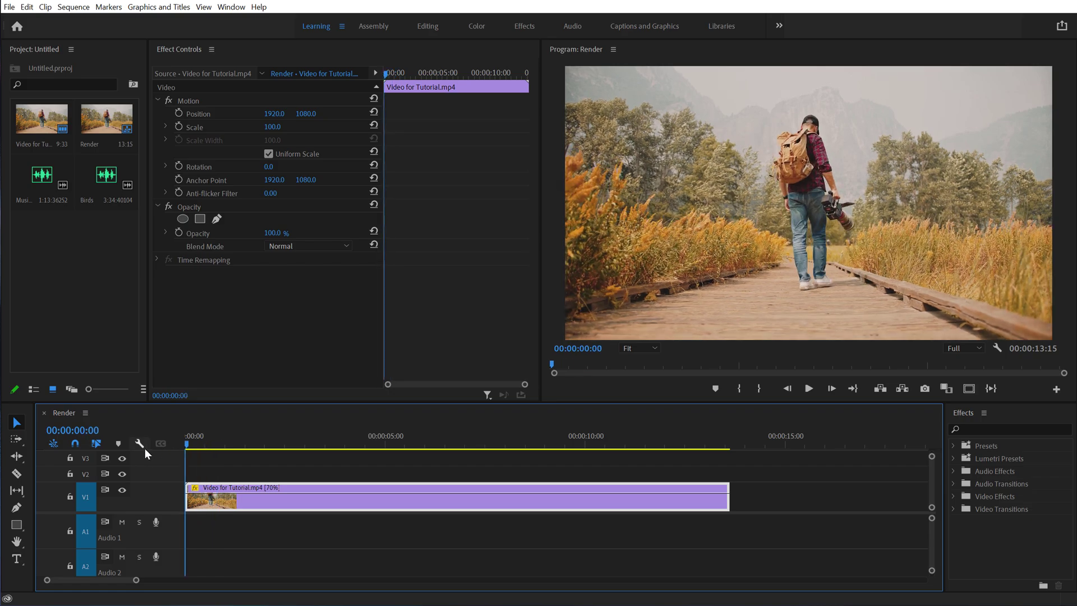
pyautogui.press('space')
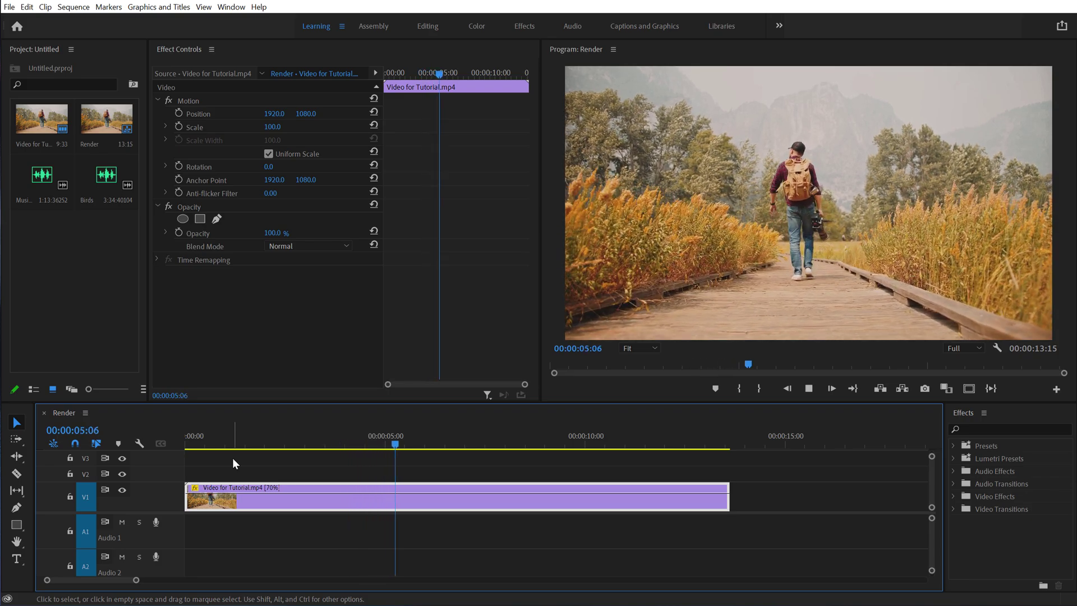
pyautogui.click(403, 437)
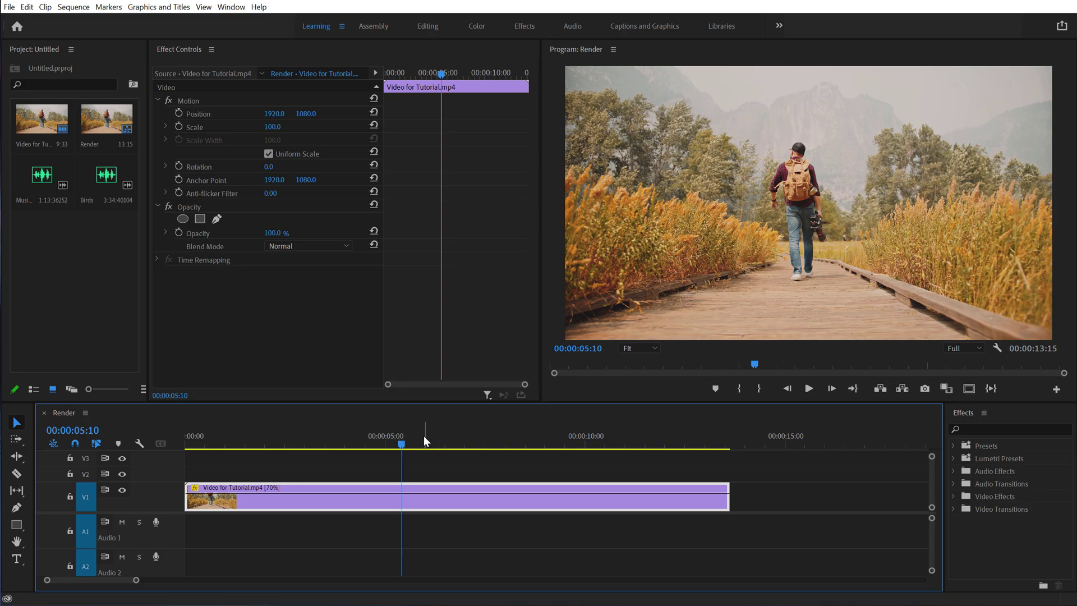
pyautogui.moveTo(410, 444); pyautogui.dragTo(239, 453)
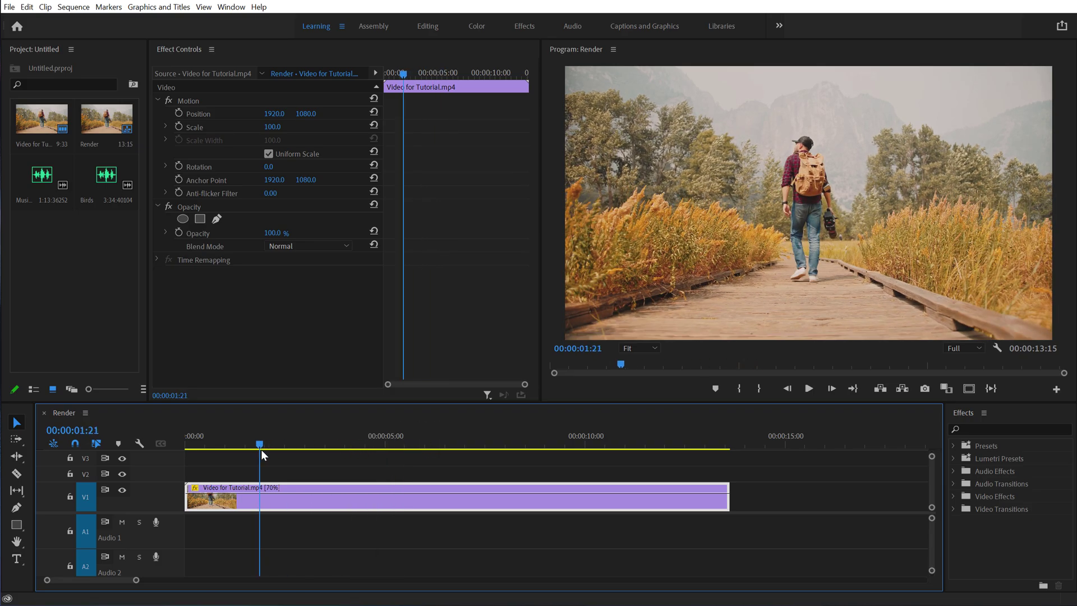
pyautogui.press('space')
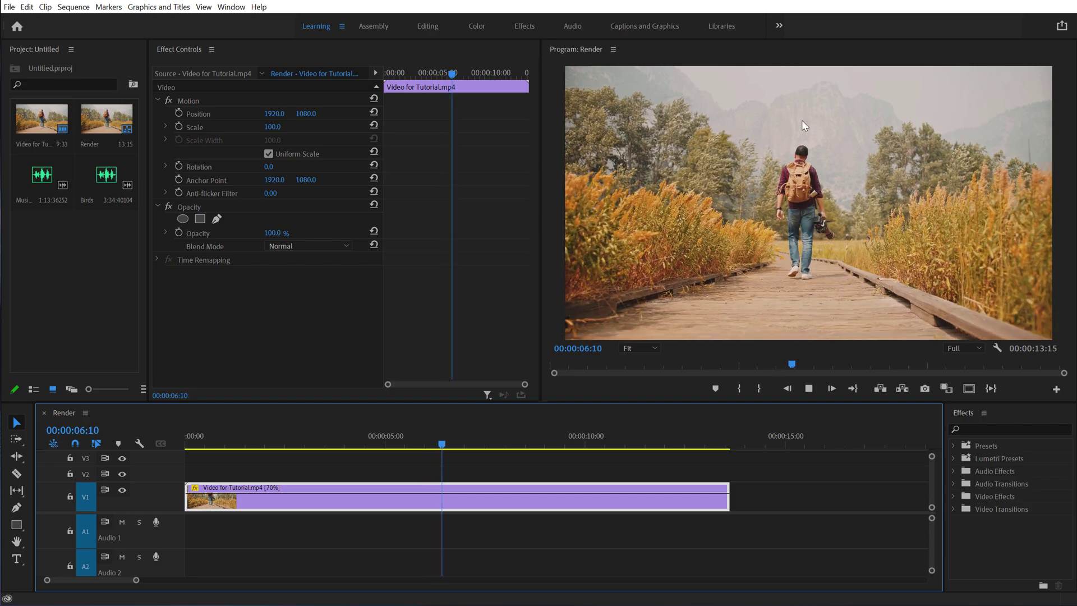
pyautogui.moveTo(452, 443); pyautogui.dragTo(347, 449)
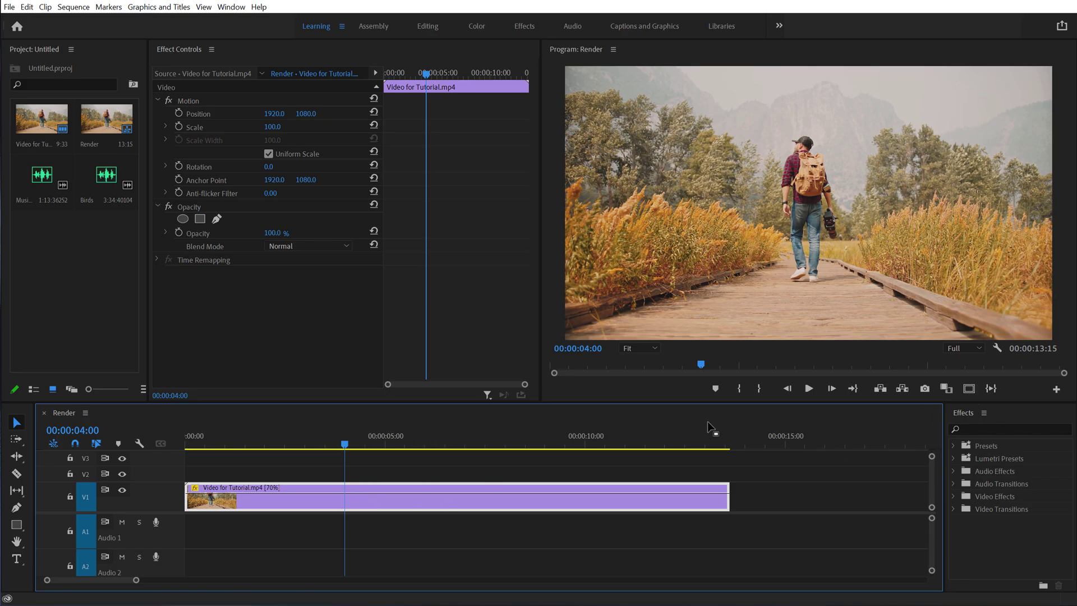
# - Nest the slowed V1 clip into a new sequence called 'Video'
pyautogui.rightClick(354, 499)
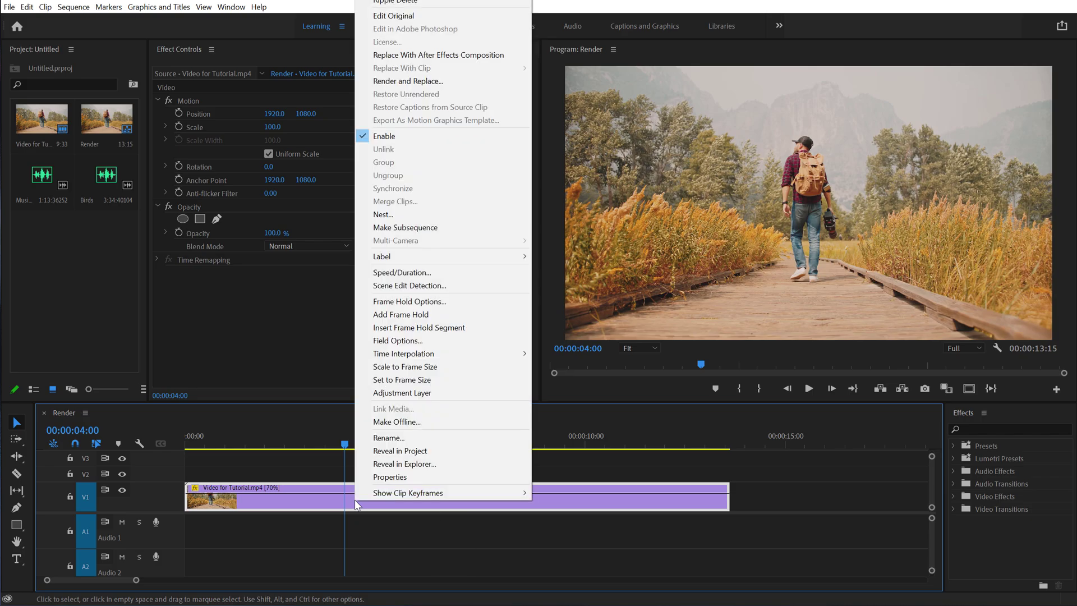
pyautogui.click(388, 215)
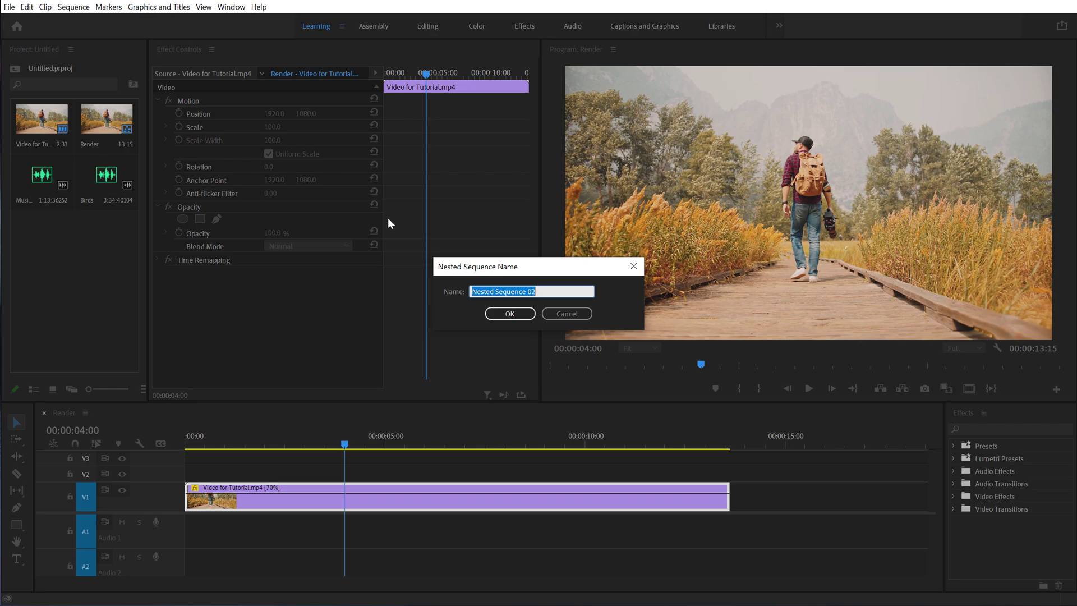
pyautogui.write('Vide')
pyautogui.write('o')
pyautogui.click(495, 315)
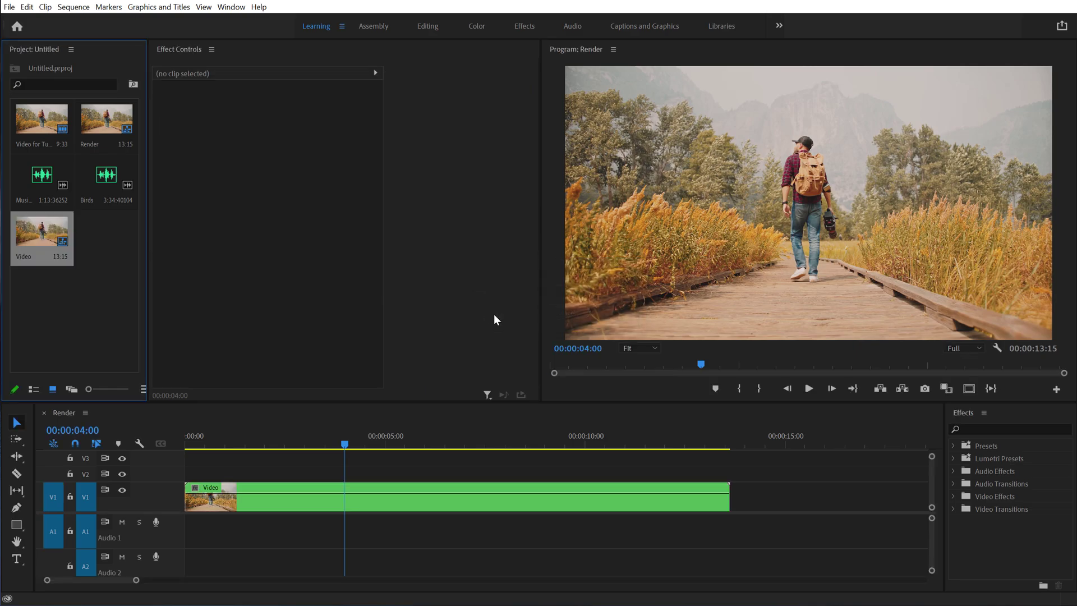
# - Search the Effects panel for 'warp' and apply Warp Stabilizer to the Video clip
pyautogui.click(986, 428)
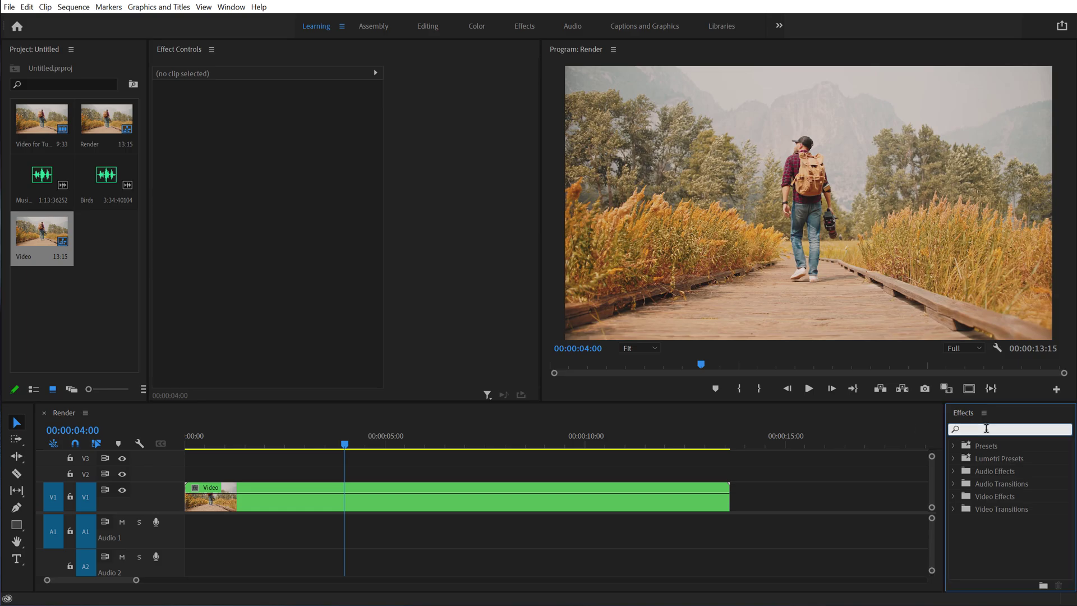
pyautogui.write('wav')
pyautogui.press('BackSpace')
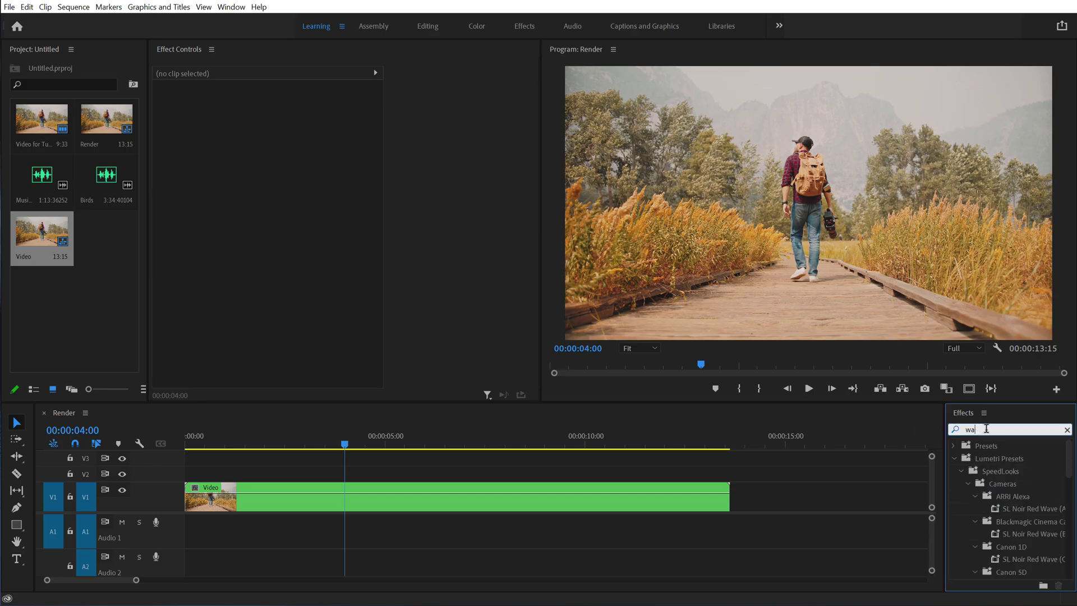
pyautogui.write('rp')
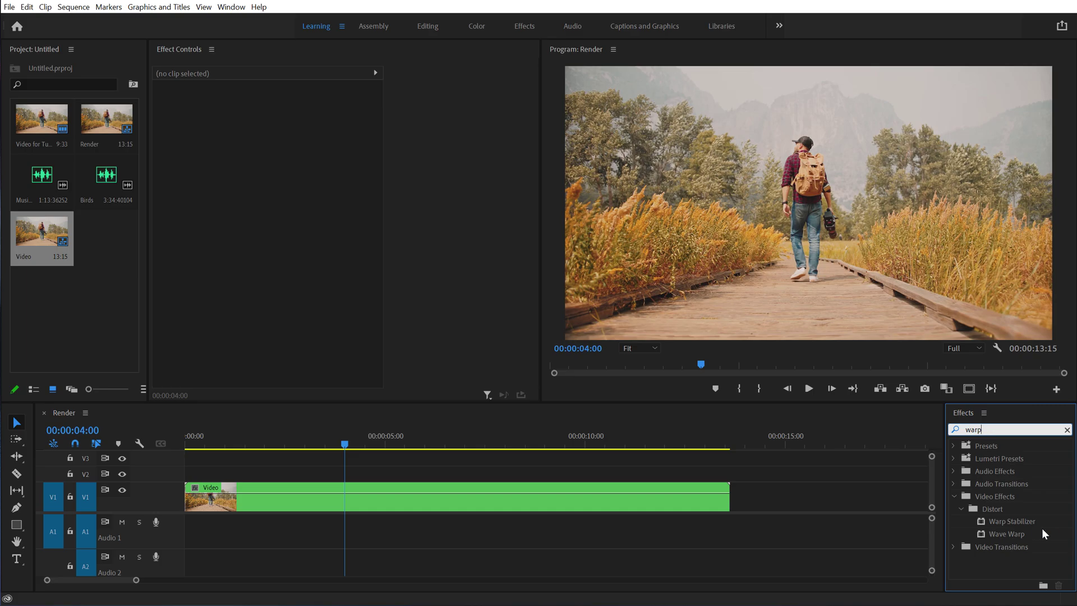
pyautogui.moveTo(1013, 522); pyautogui.dragTo(576, 505)
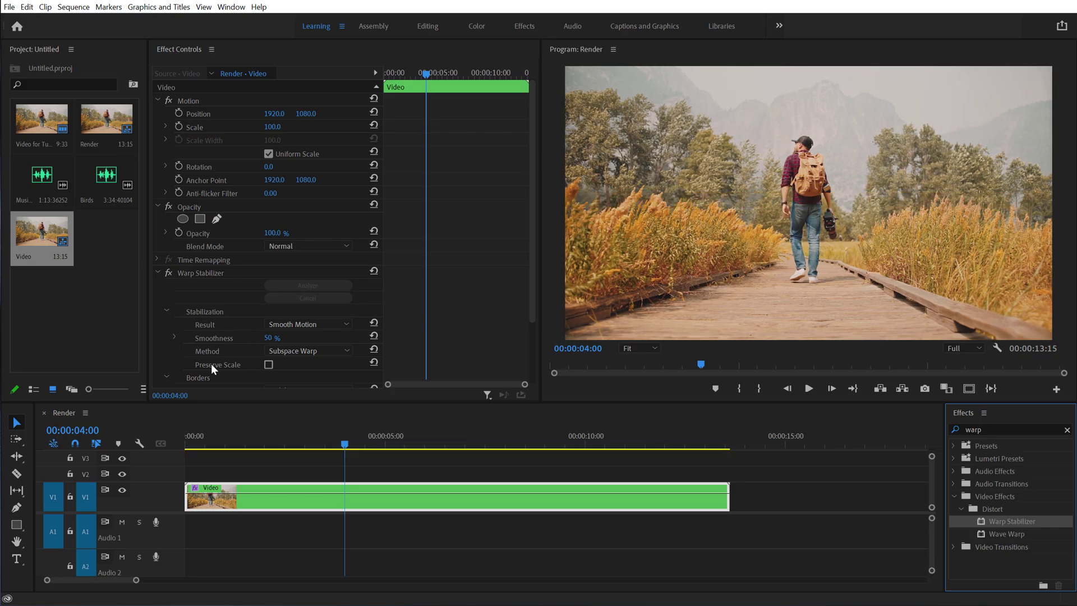
# - Play back the stabilized clip to 00:00:08:01, then widen the Project panel
pyautogui.moveTo(207, 440); pyautogui.dragTo(152, 443)
pyautogui.press('space')
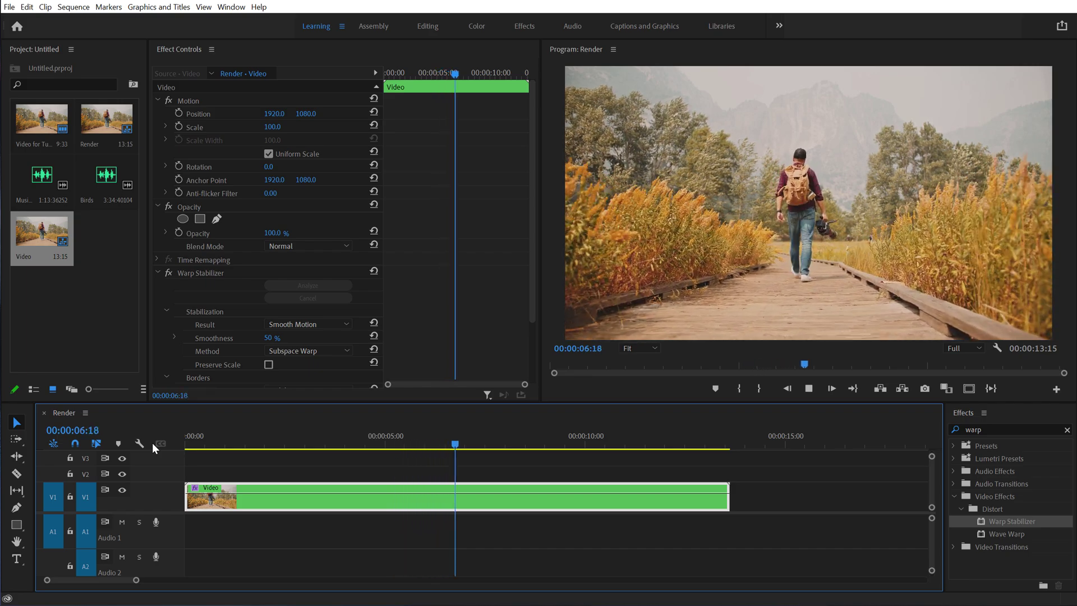
pyautogui.click(508, 442)
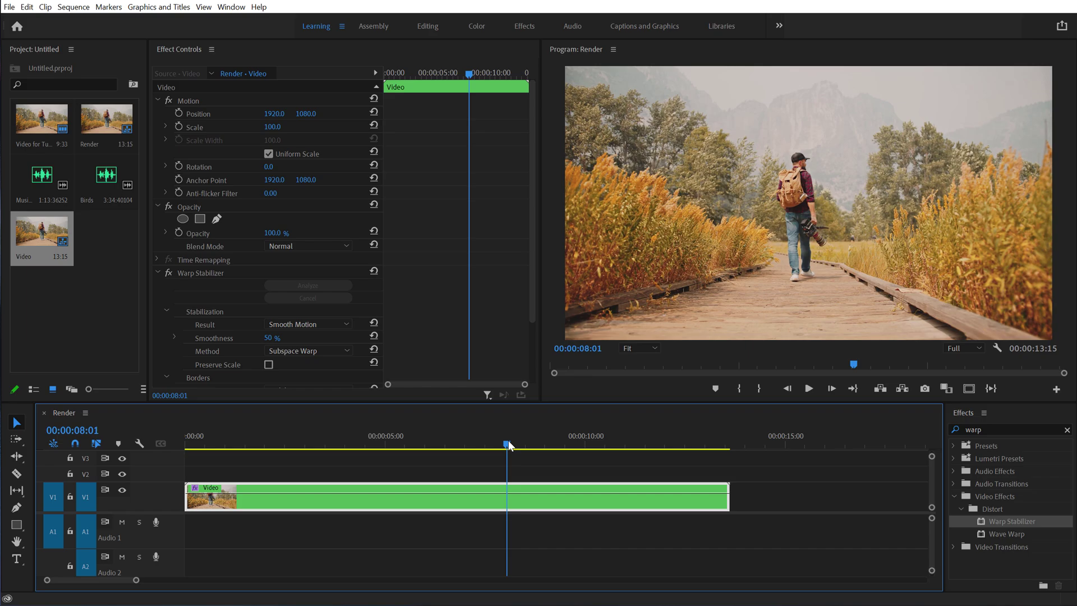
pyautogui.click(99, 335)
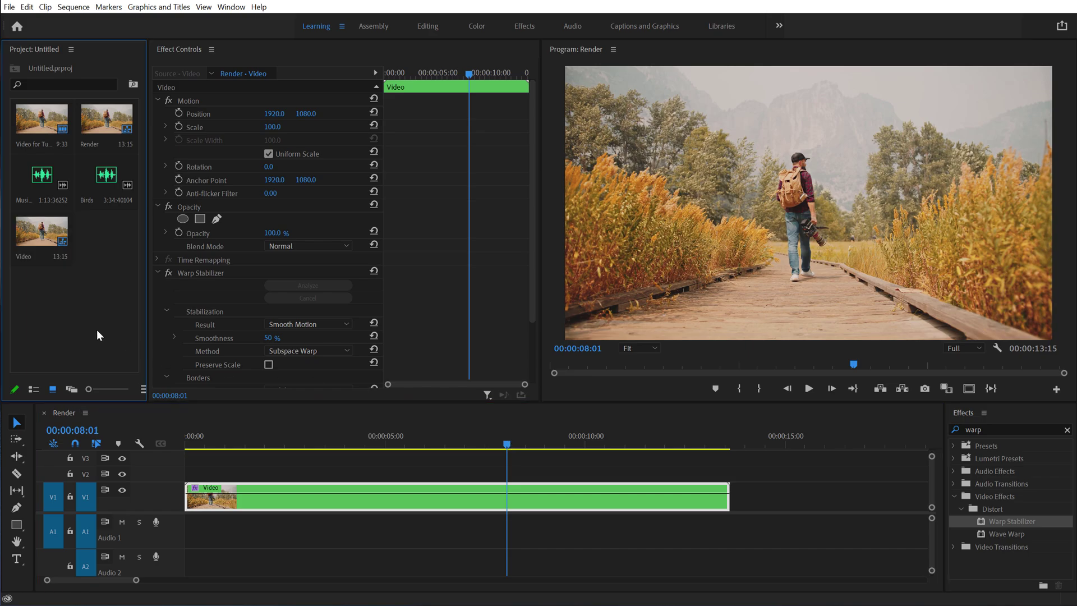
pyautogui.moveTo(148, 329); pyautogui.dragTo(269, 330)
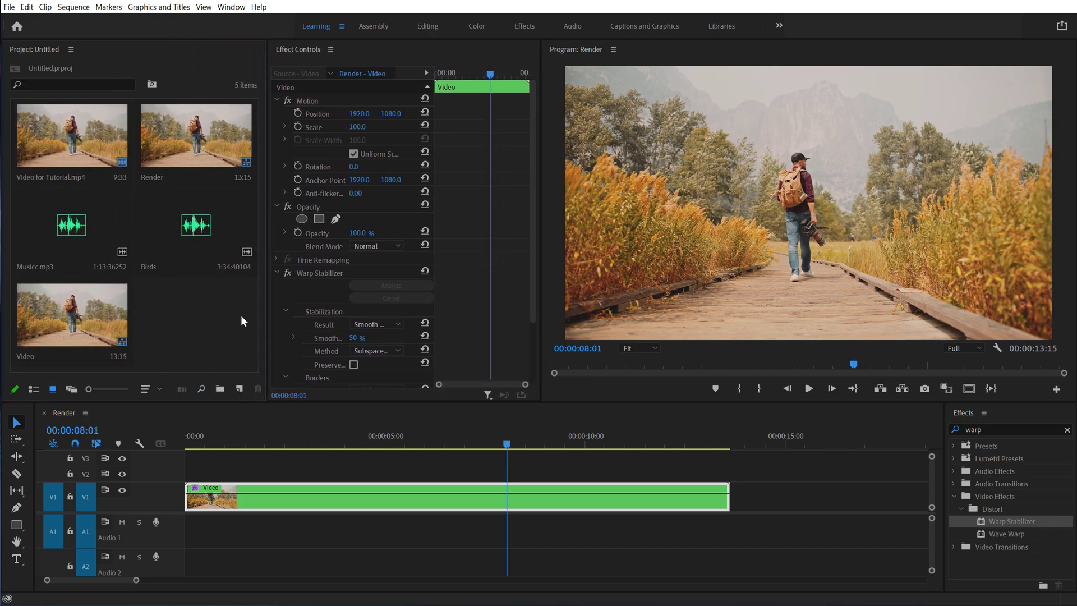
# - Create a 3840×2160 adjustment layer on V2 spanning the whole Video clip, then clear the effects search
pyautogui.click(237, 391)
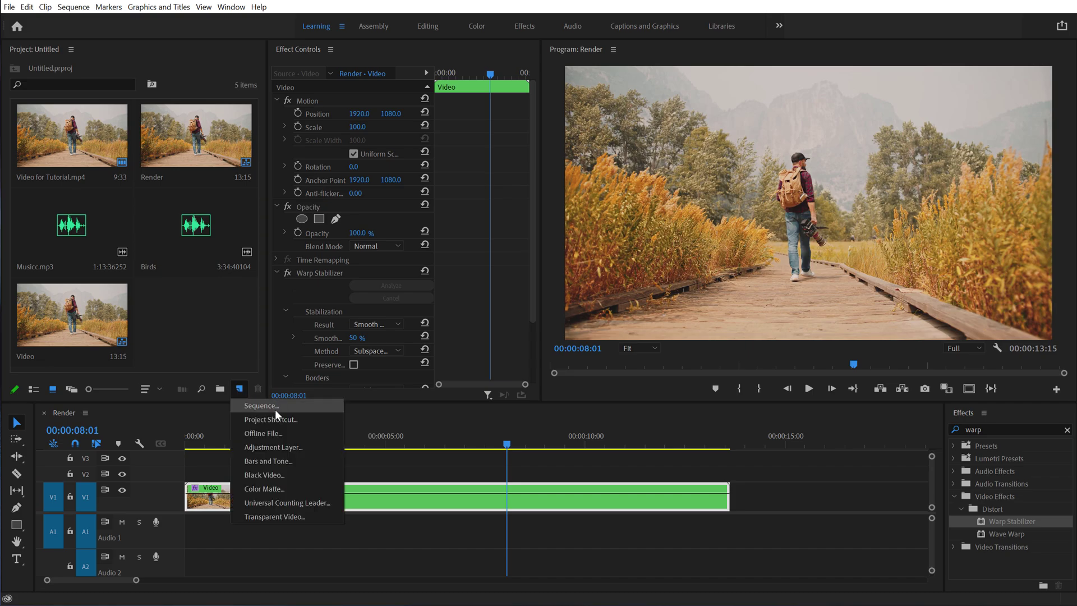
pyautogui.click(272, 448)
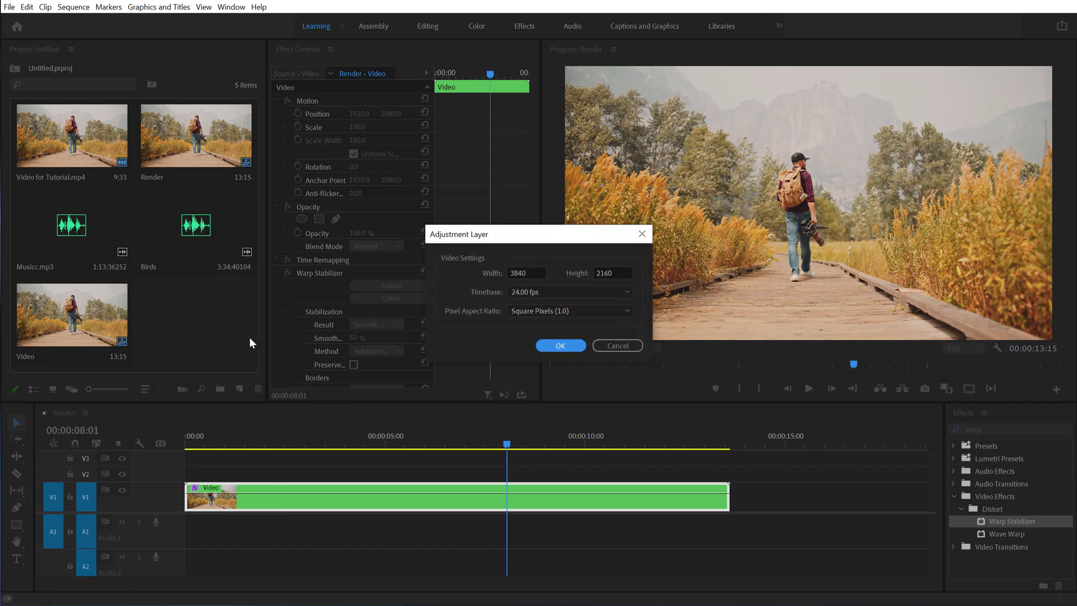
pyautogui.click(558, 347)
pyautogui.moveTo(187, 338); pyautogui.dragTo(196, 480)
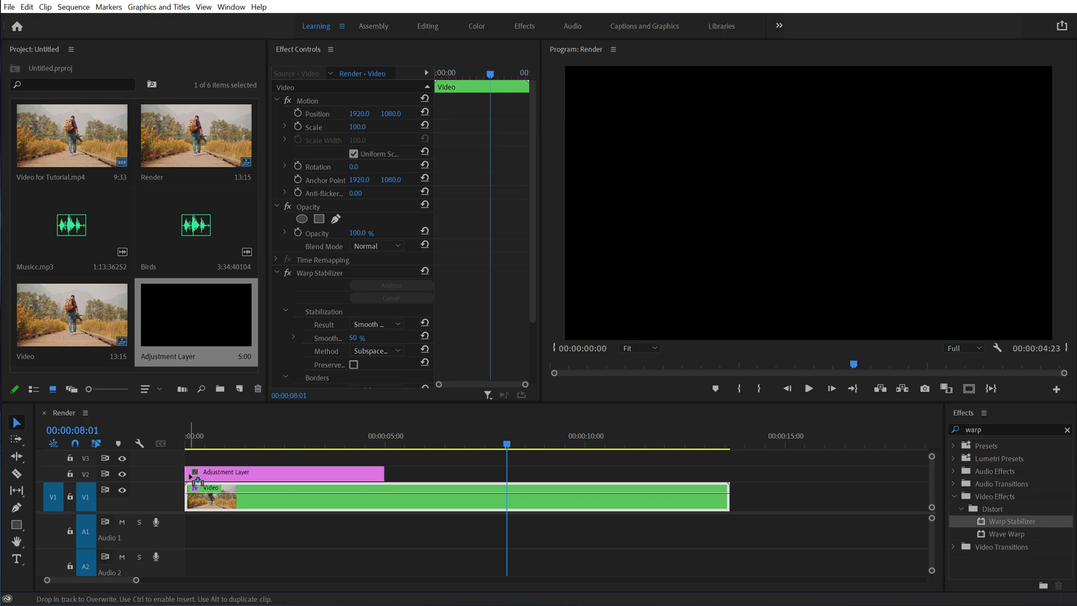
pyautogui.moveTo(383, 474); pyautogui.dragTo(729, 482)
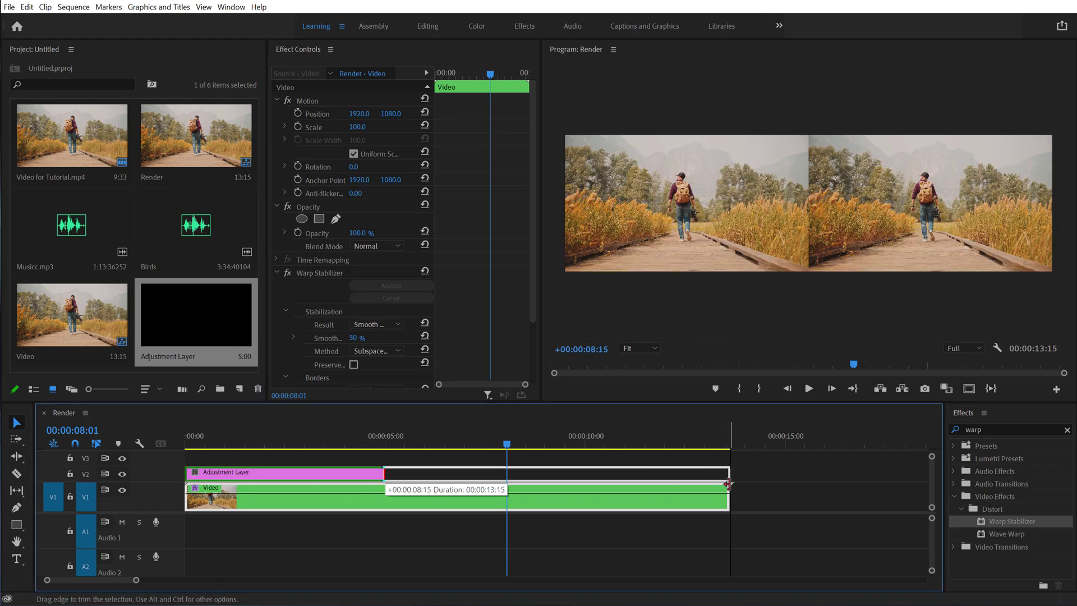
pyautogui.click(368, 473)
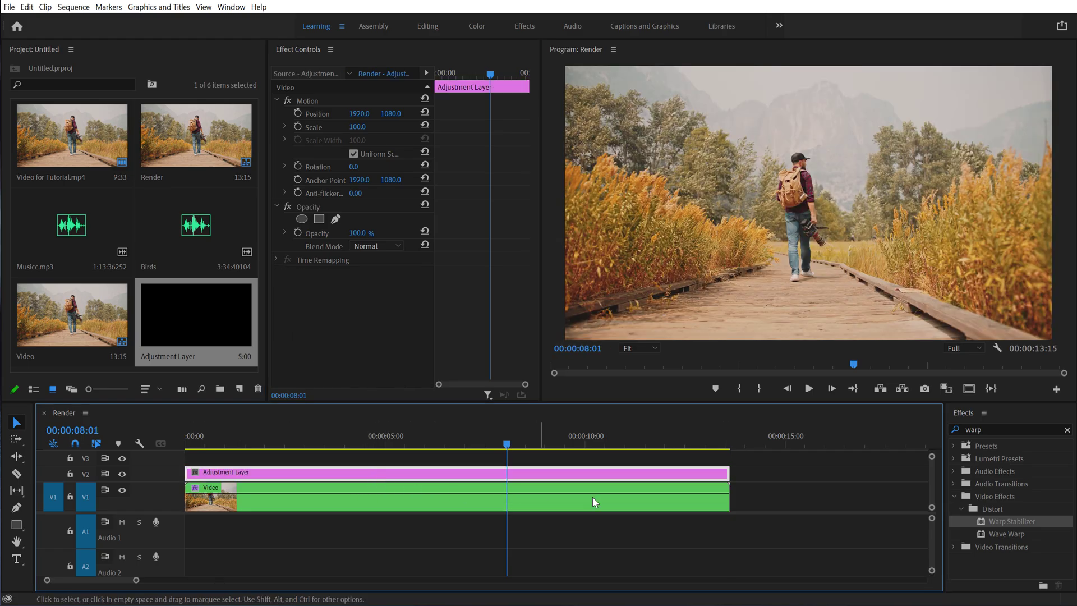
pyautogui.click(1067, 429)
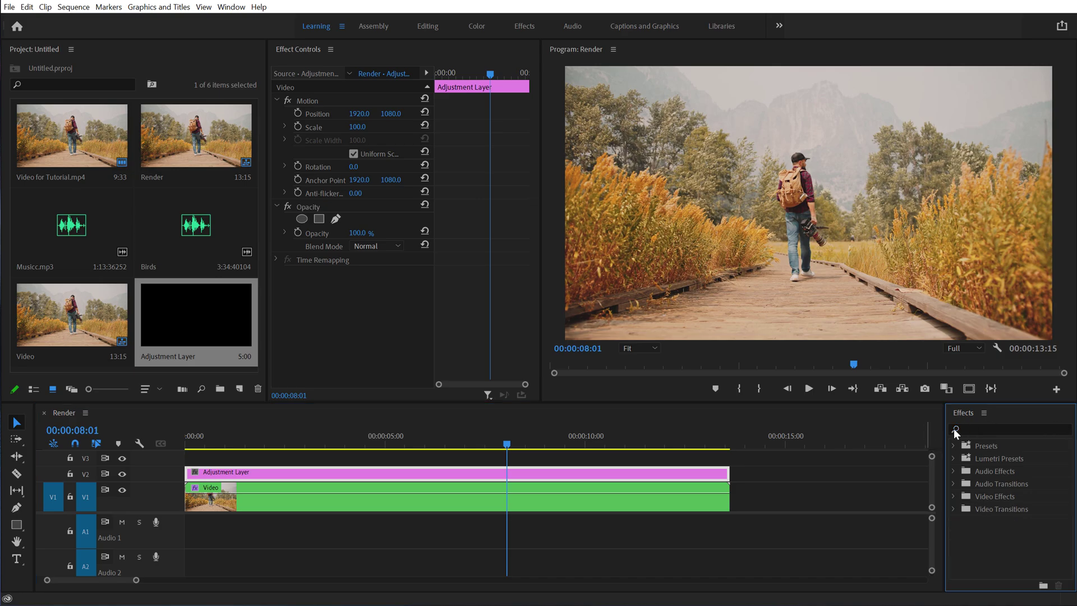
# - Apply Lumetri Color from Color Correction to the Adjustment Layer and widen Effect Controls
pyautogui.click(954, 497)
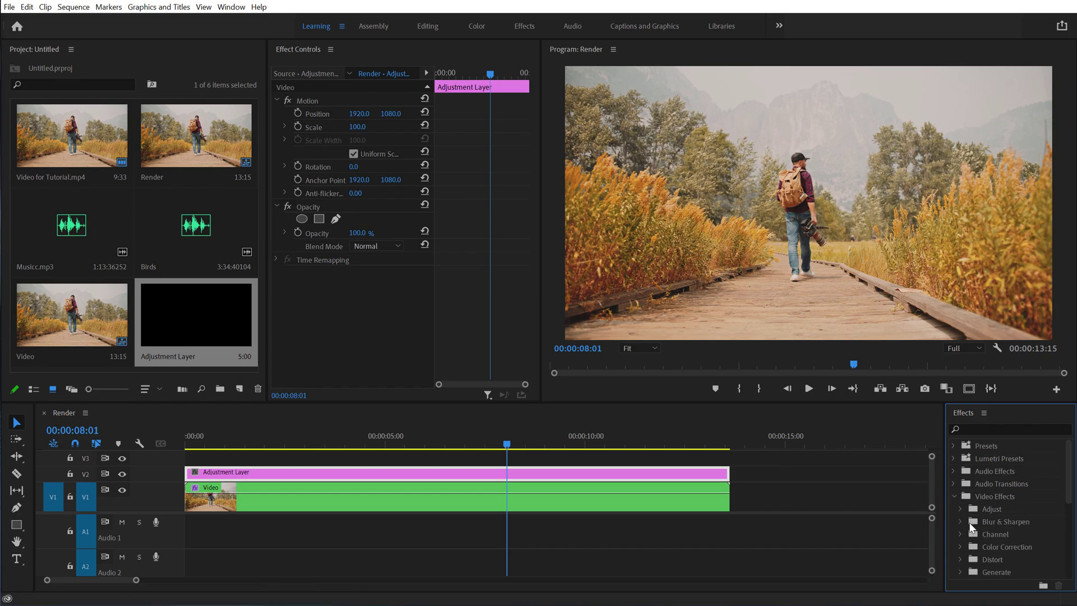
pyautogui.click(961, 547)
pyautogui.scroll(-2, 998, 505)
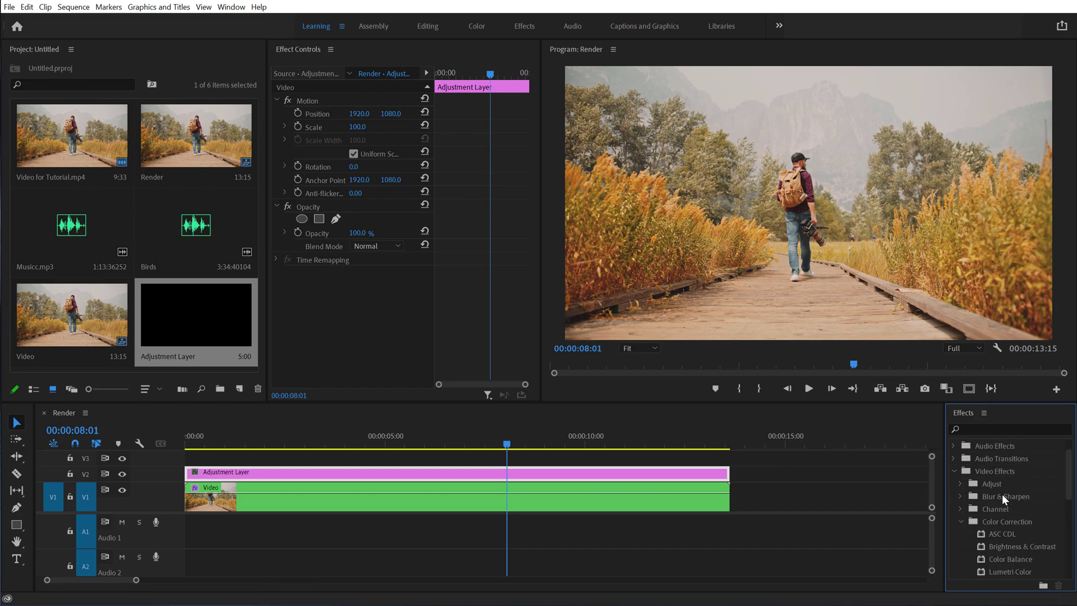
pyautogui.moveTo(1003, 548); pyautogui.dragTo(543, 471)
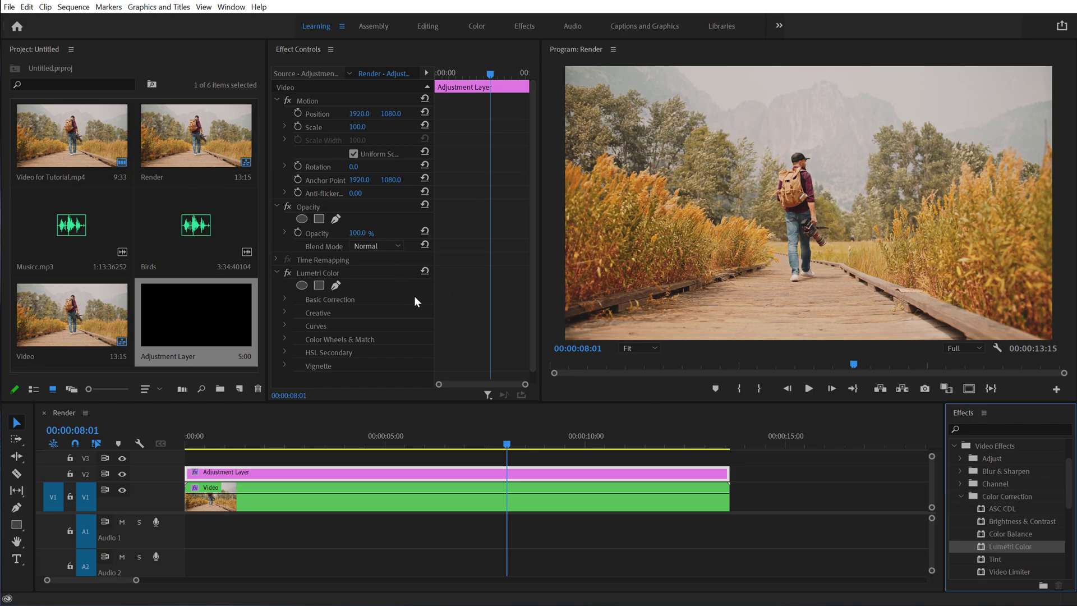
pyautogui.moveTo(269, 301); pyautogui.dragTo(124, 300)
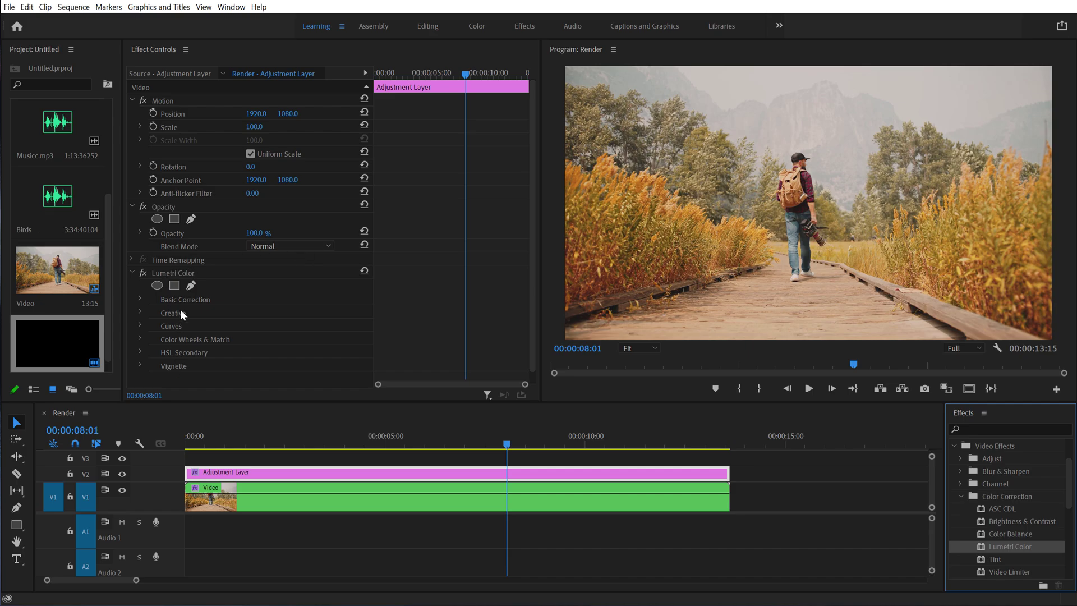
# - In Color Wheels & Match, slightly darken shadows, brighten midtones and lower highlights
pyautogui.click(139, 339)
pyautogui.moveTo(534, 230); pyautogui.dragTo(528, 365)
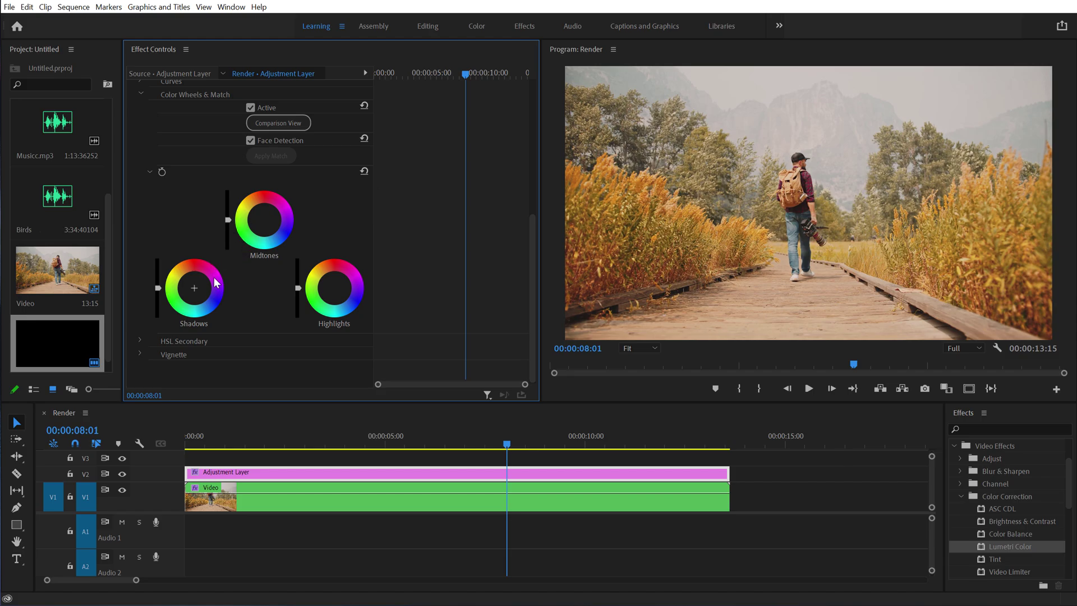
pyautogui.click(193, 293)
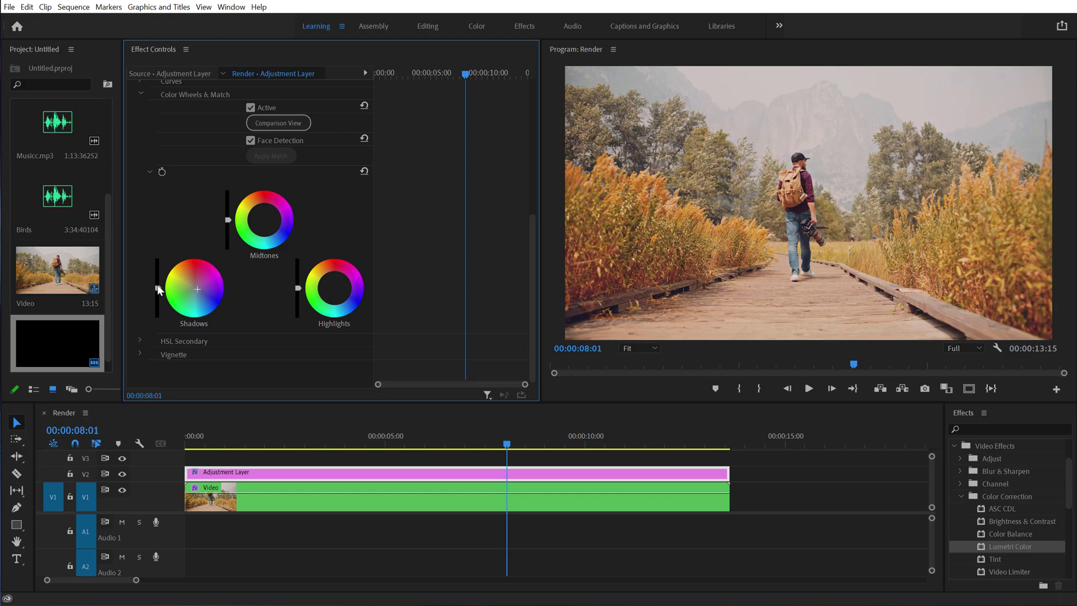
pyautogui.moveTo(158, 289); pyautogui.dragTo(158, 293)
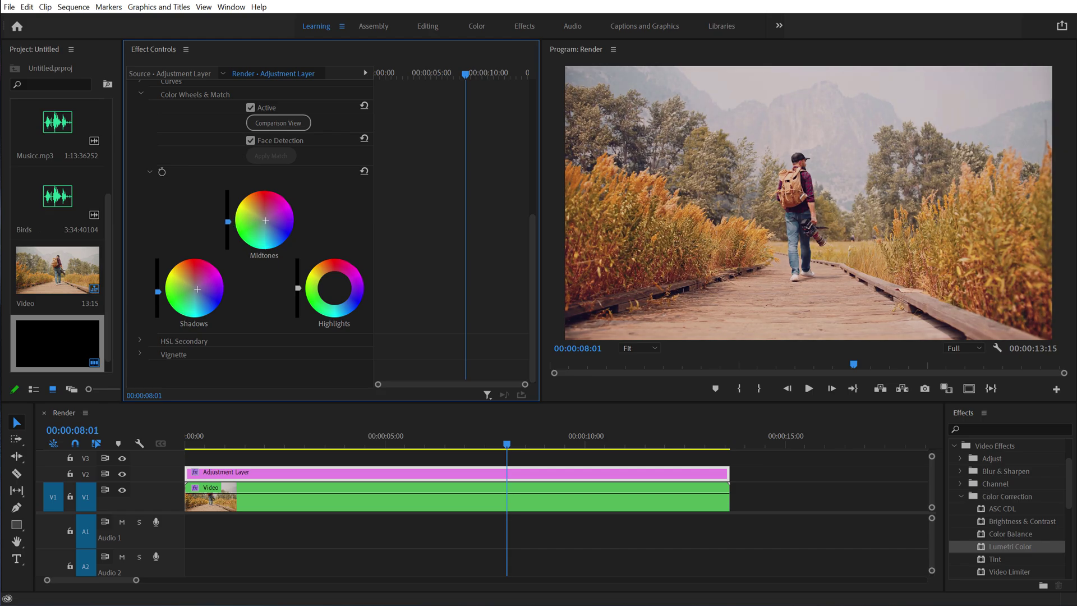
pyautogui.moveTo(228, 221); pyautogui.dragTo(228, 220)
pyautogui.moveTo(298, 287); pyautogui.dragTo(298, 289)
pyautogui.moveTo(532, 224); pyautogui.dragTo(534, 89)
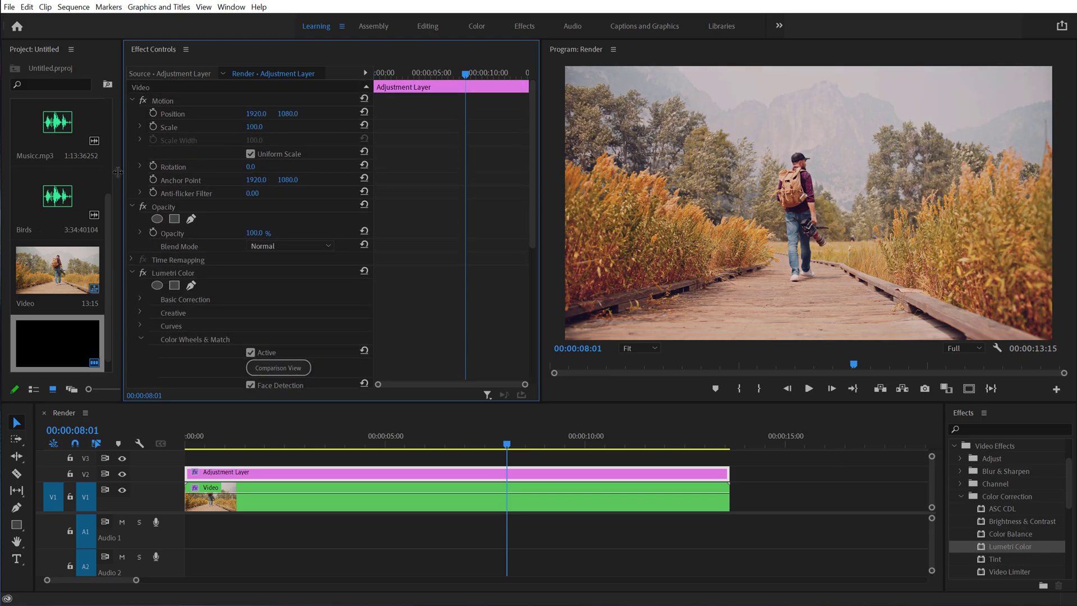
# - Toggle the Lumetri grade off and on to compare, then collapse Color Wheels & Match
pyautogui.click(143, 272)
pyautogui.click(143, 272)
pyautogui.click(143, 273)
pyautogui.click(143, 272)
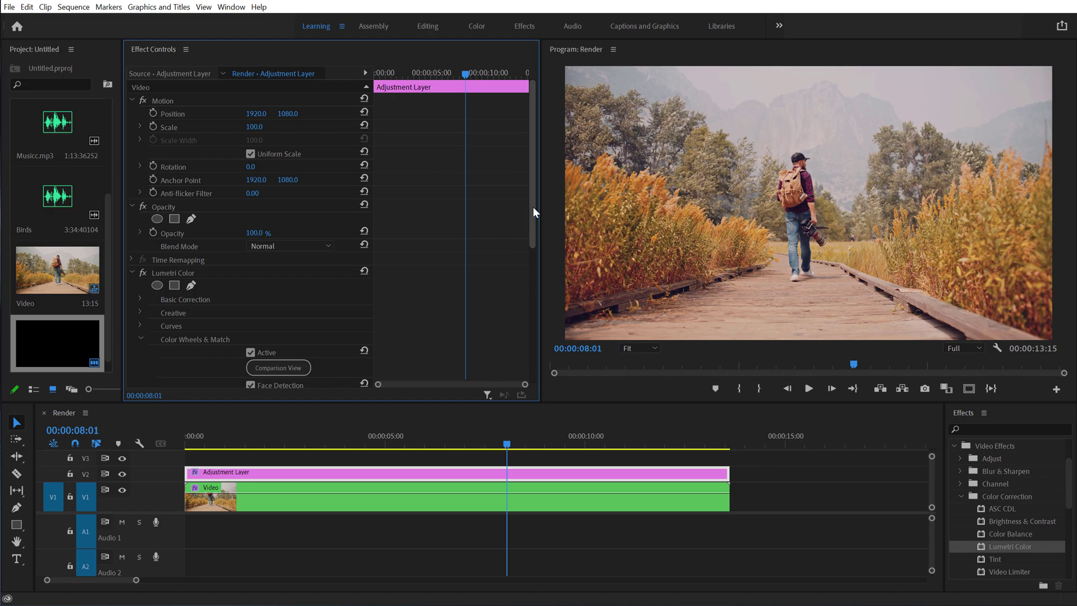
pyautogui.moveTo(533, 207); pyautogui.dragTo(532, 221)
pyautogui.click(141, 308)
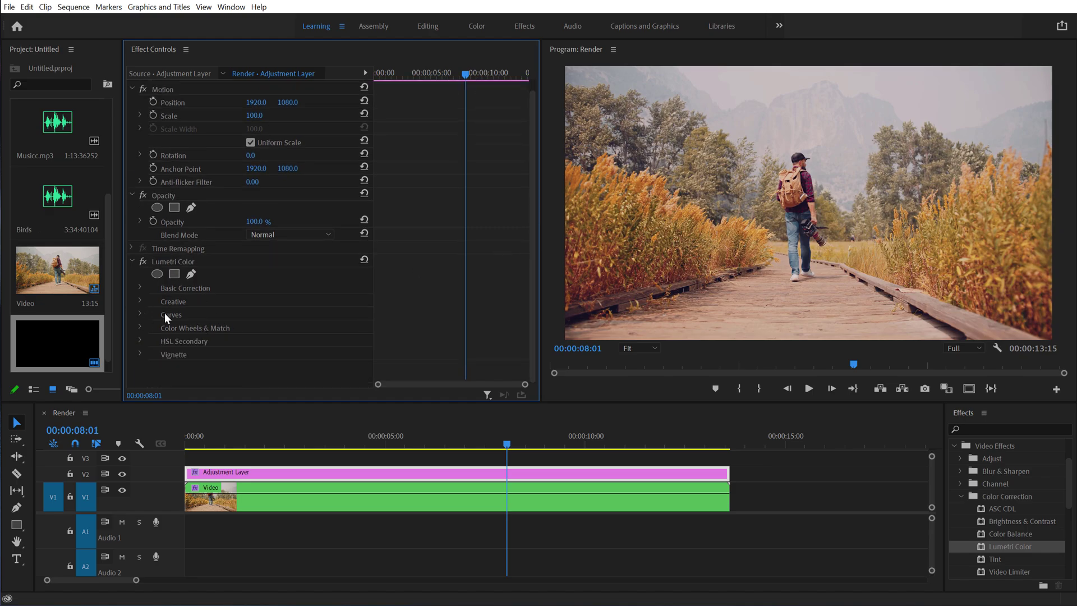
# - In Basic Correction, set Temperature to -22 and Blacks to -6
pyautogui.click(140, 287)
pyautogui.scroll(-1, 271, 311)
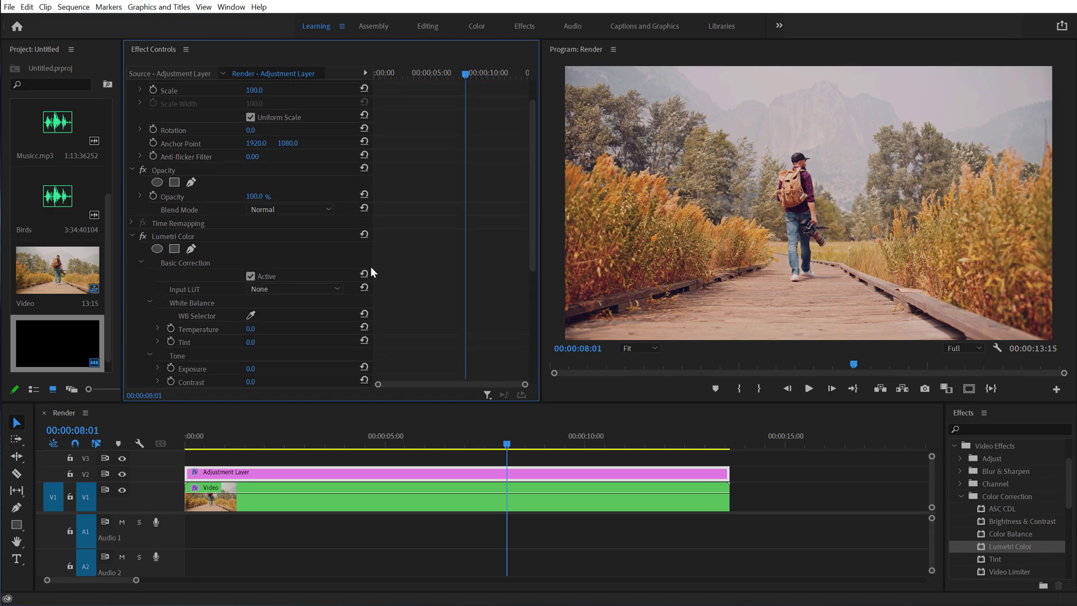
pyautogui.moveTo(250, 333); pyautogui.dragTo(242, 333)
pyautogui.moveTo(254, 329); pyautogui.dragTo(264, 355)
pyautogui.moveTo(529, 186); pyautogui.dragTo(524, 255)
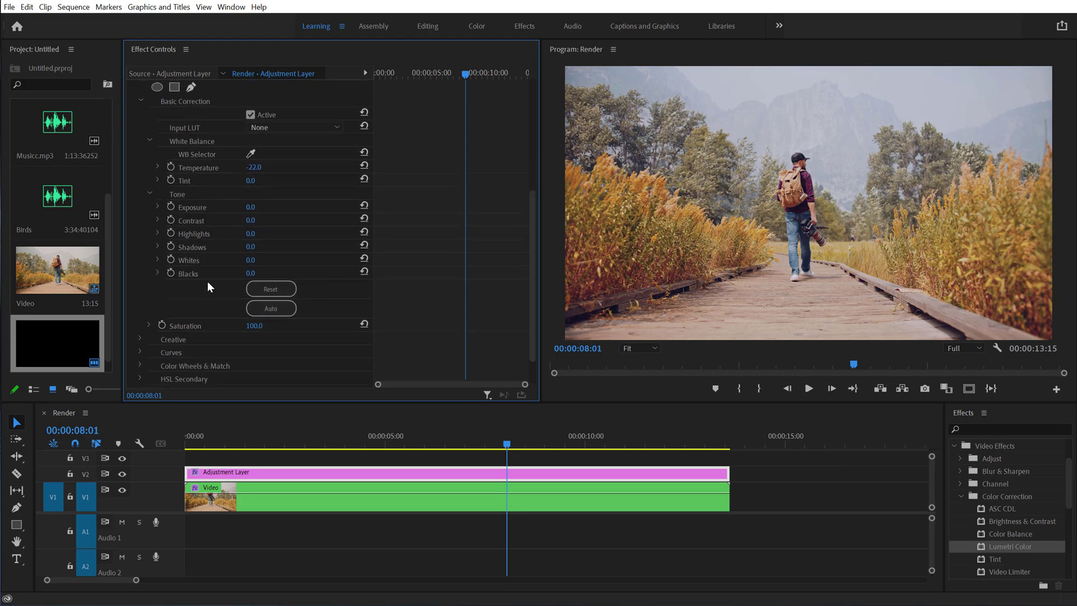
pyautogui.moveTo(250, 273)
pyautogui.mouseDown()
pyautogui.moveTo(241, 274)
pyautogui.moveTo(254, 273)
pyautogui.mouseUp()
# - In the Creative section, set Sharpen to 5 and Vibrance to 10
pyautogui.click(140, 340)
pyautogui.scroll(-1, 238, 341)
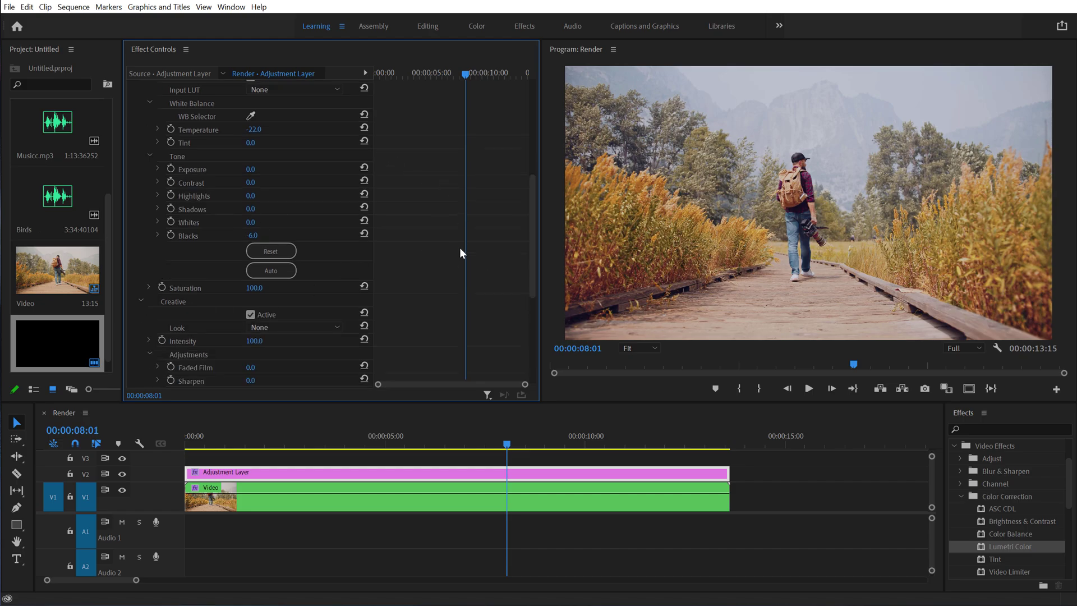
pyautogui.scroll(-1, 312, 321)
pyautogui.click(247, 343)
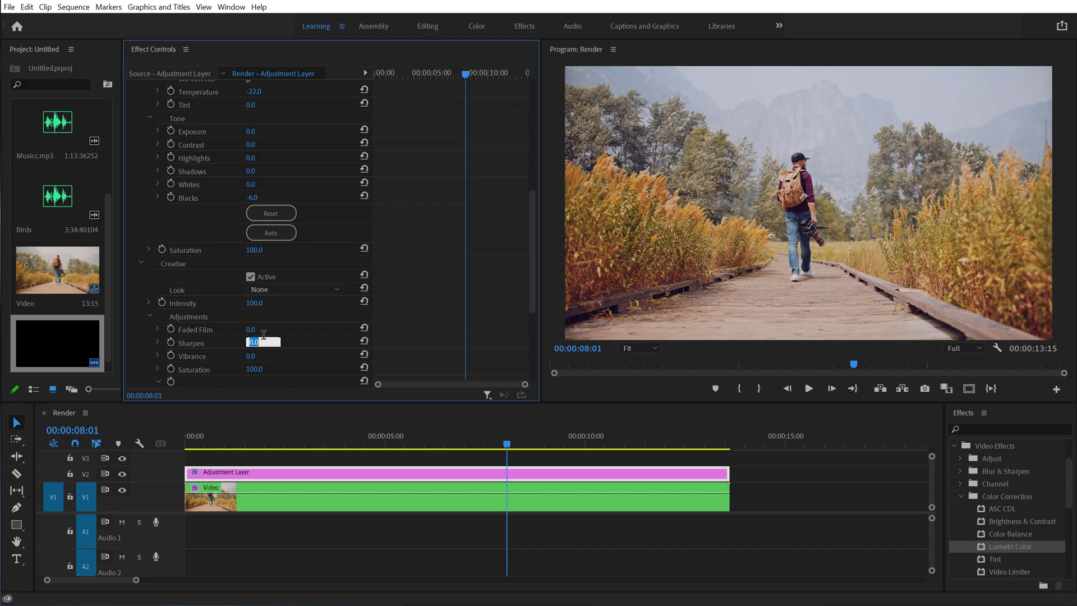
pyautogui.write('5')
pyautogui.press('Return')
pyautogui.click(263, 353)
pyautogui.write('10')
pyautogui.press('Return')
# - At 00:00:02:22, hide and re-show track V2 to compare graded and ungraded footage
pyautogui.click(302, 443)
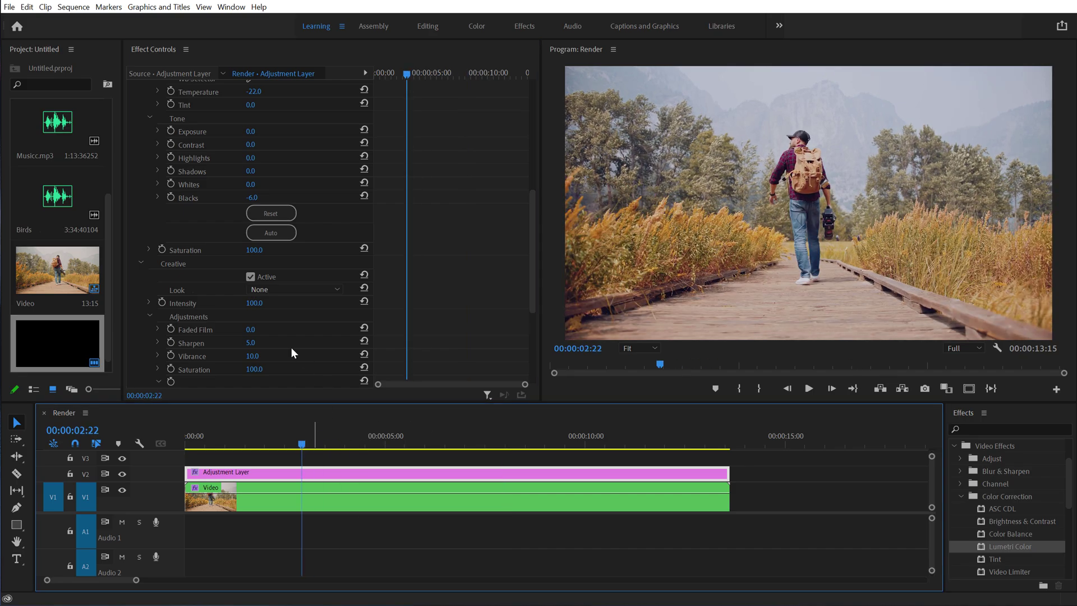
pyautogui.click(122, 474)
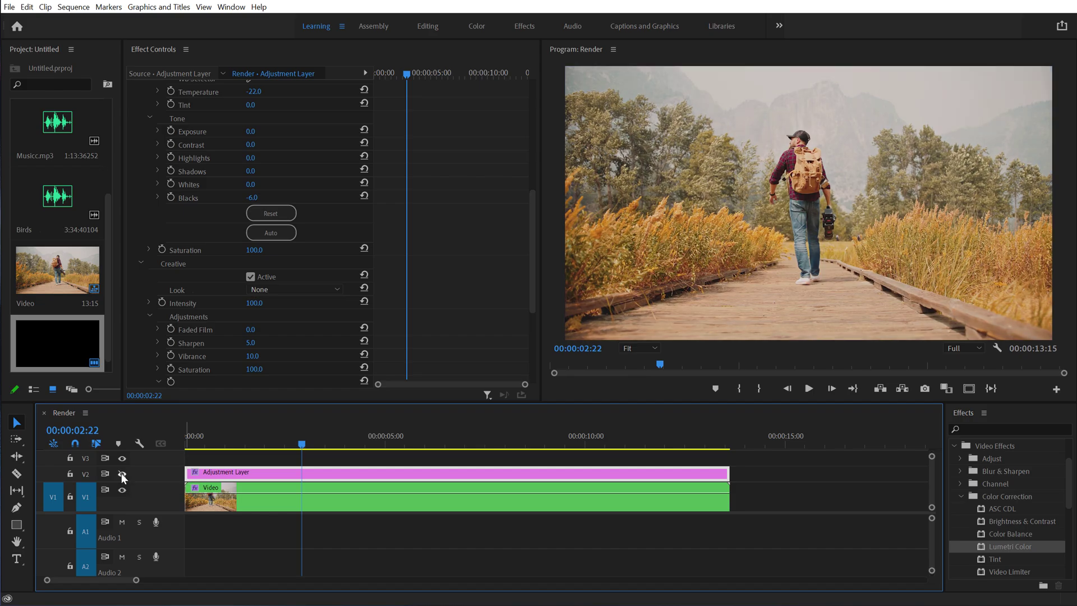
pyautogui.click(122, 474)
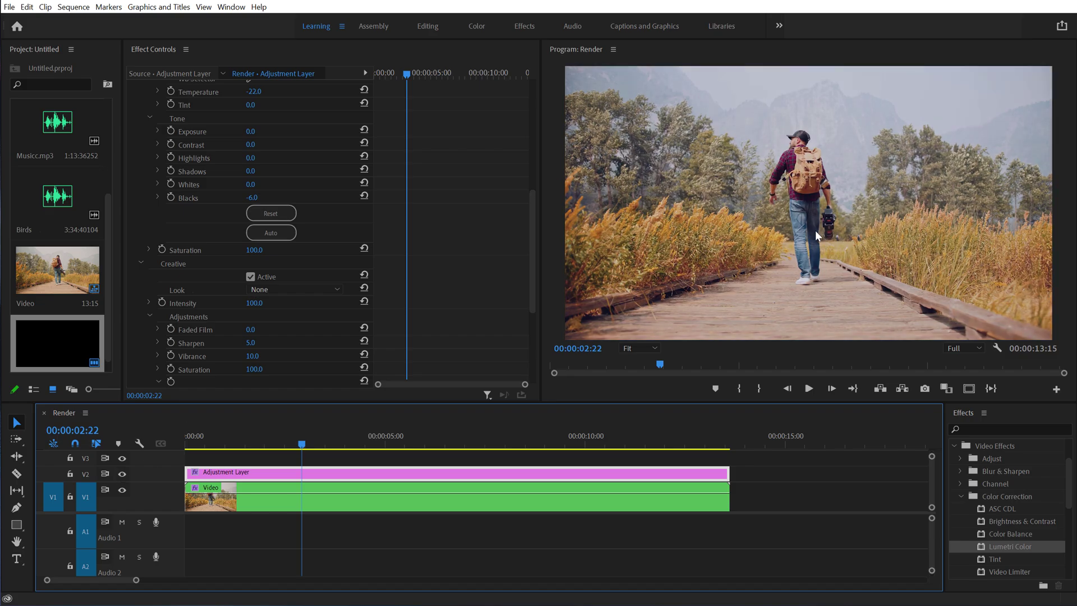
pyautogui.scroll(4, 482, 233)
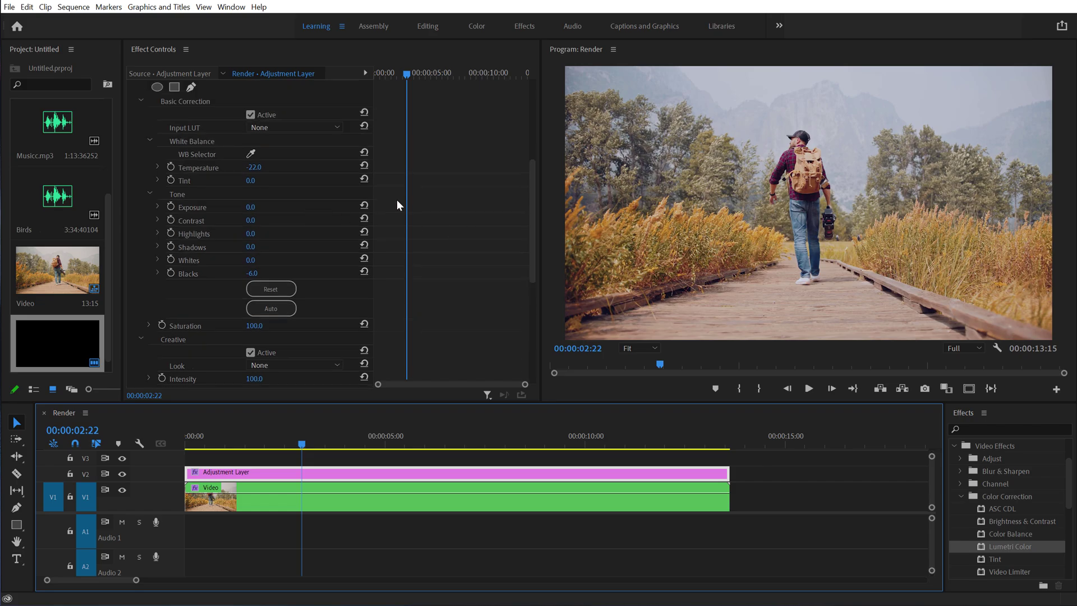
# - Set the Lumetri Vignette to Amount -0.4, Midpoint 23 and Feather 100
pyautogui.scroll(3, 396, 199)
pyautogui.moveTo(536, 186); pyautogui.dragTo(534, 329)
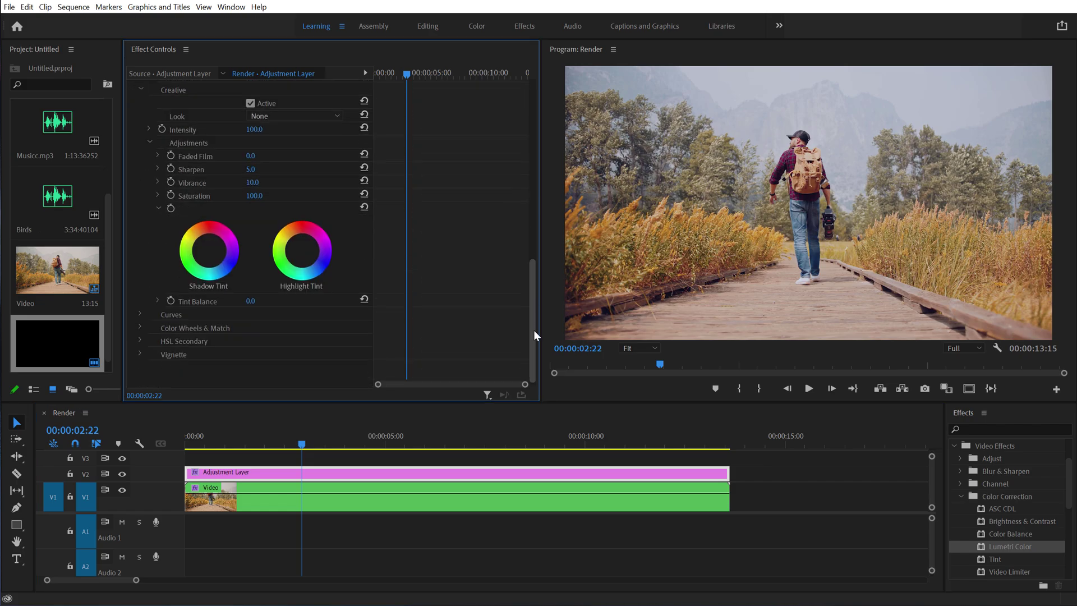
pyautogui.click(141, 354)
pyautogui.scroll(-2, 315, 325)
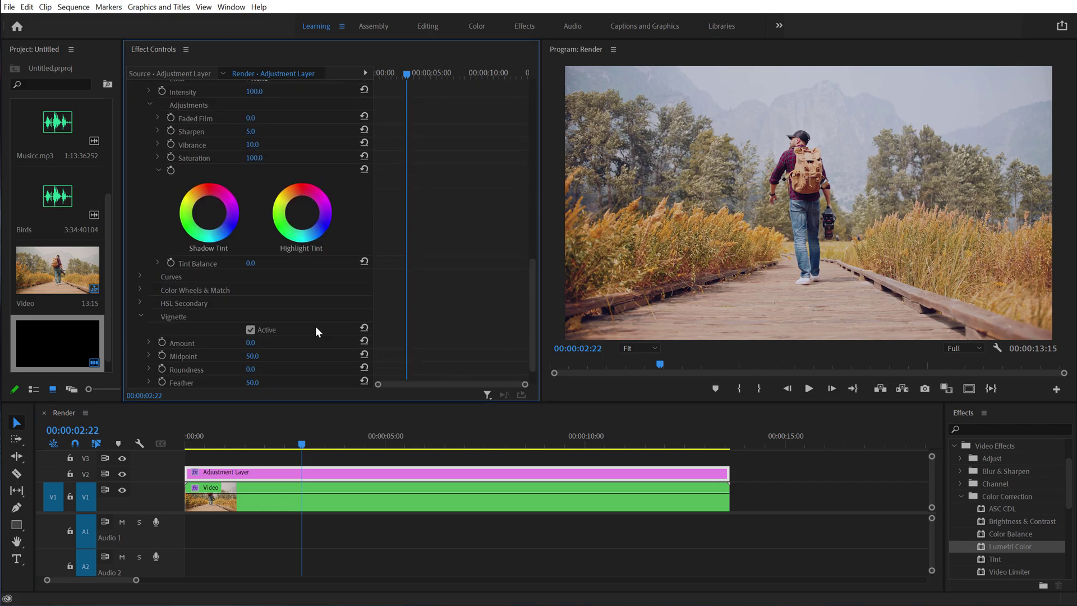
pyautogui.moveTo(252, 317); pyautogui.dragTo(247, 317)
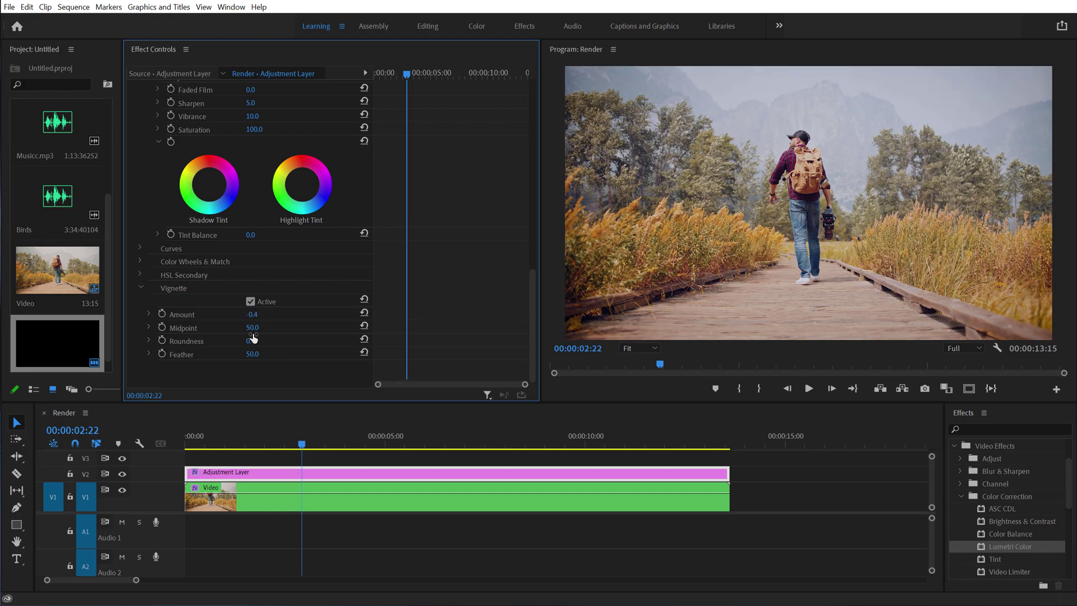
pyautogui.moveTo(252, 327); pyautogui.dragTo(234, 328)
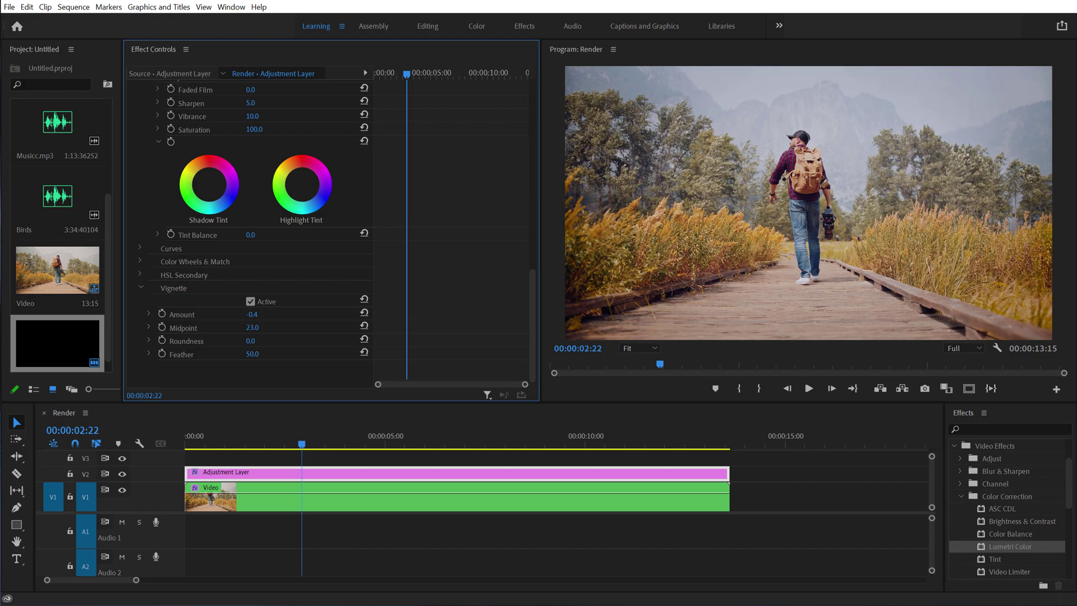
pyautogui.moveTo(253, 354); pyautogui.dragTo(281, 355)
# - Toggle the vignette off and on twice to compare the look
pyautogui.click(249, 302)
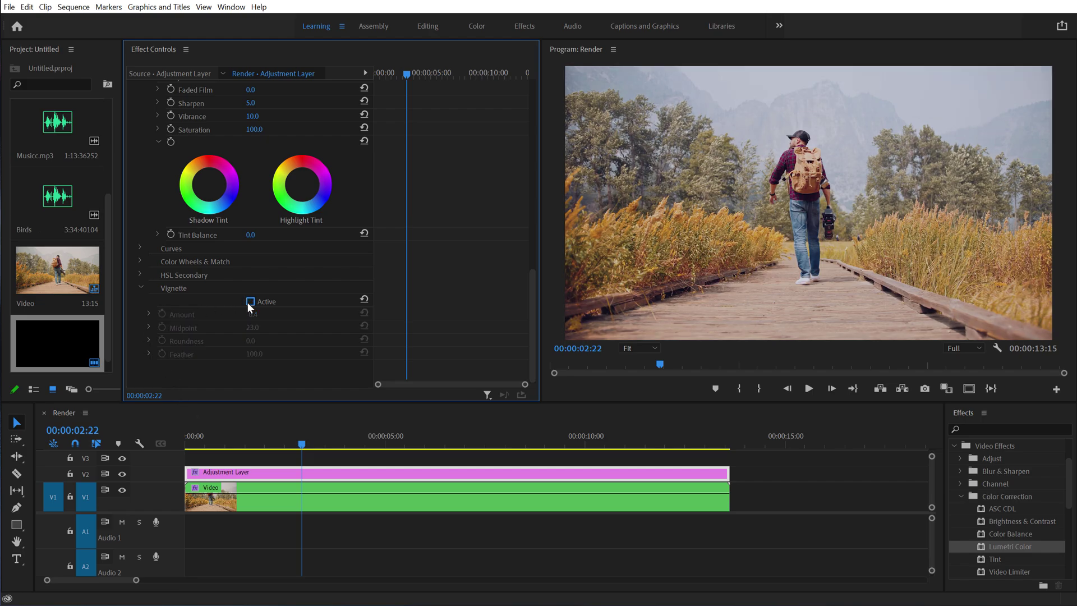
pyautogui.click(249, 301)
pyautogui.click(249, 302)
pyautogui.click(249, 301)
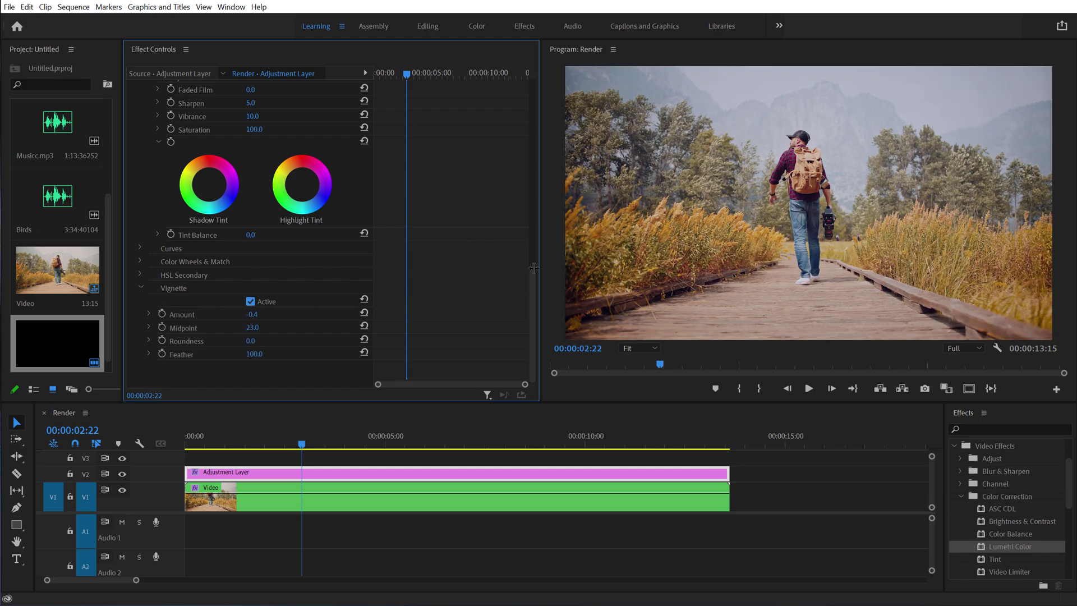
pyautogui.moveTo(534, 294); pyautogui.dragTo(534, 170)
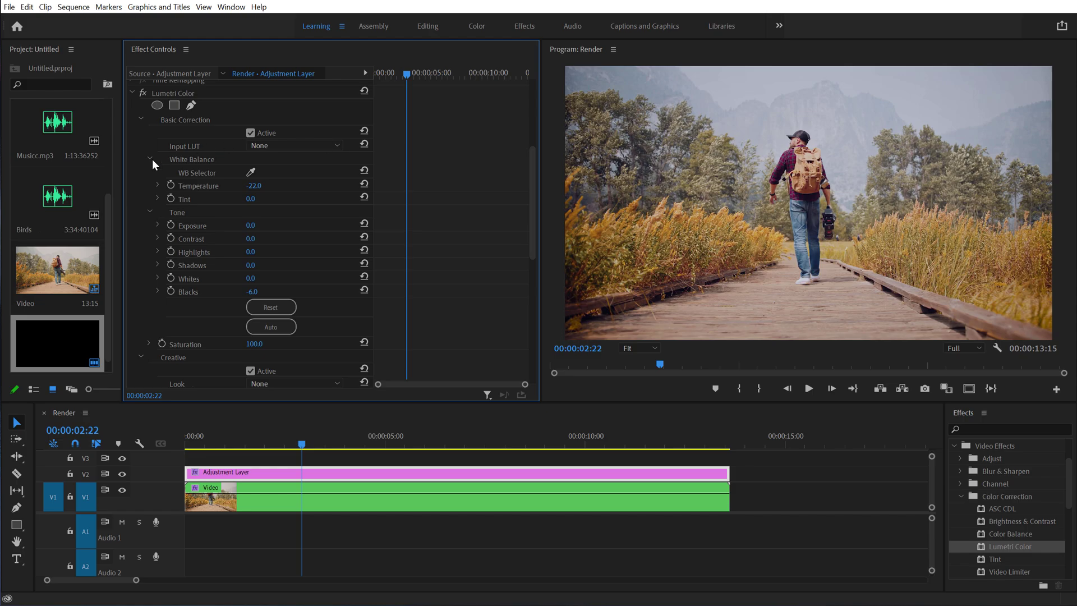
# - Collapse Lumetri Color, widen the Project panel again, and deselect the Adjustment Layer
pyautogui.scroll(1, 139, 130)
pyautogui.click(131, 106)
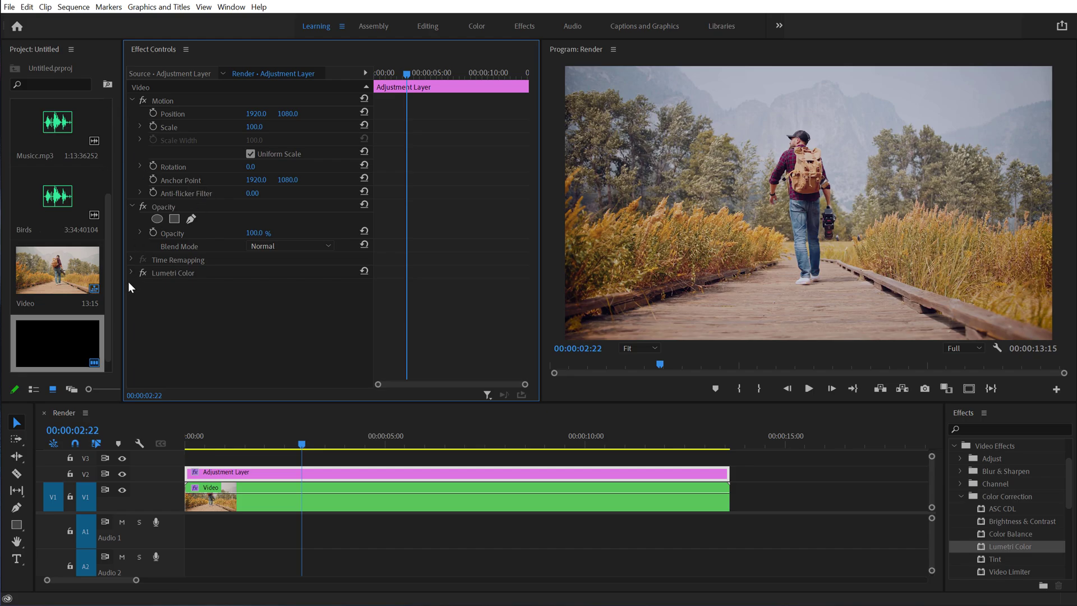
pyautogui.moveTo(123, 283); pyautogui.dragTo(355, 264)
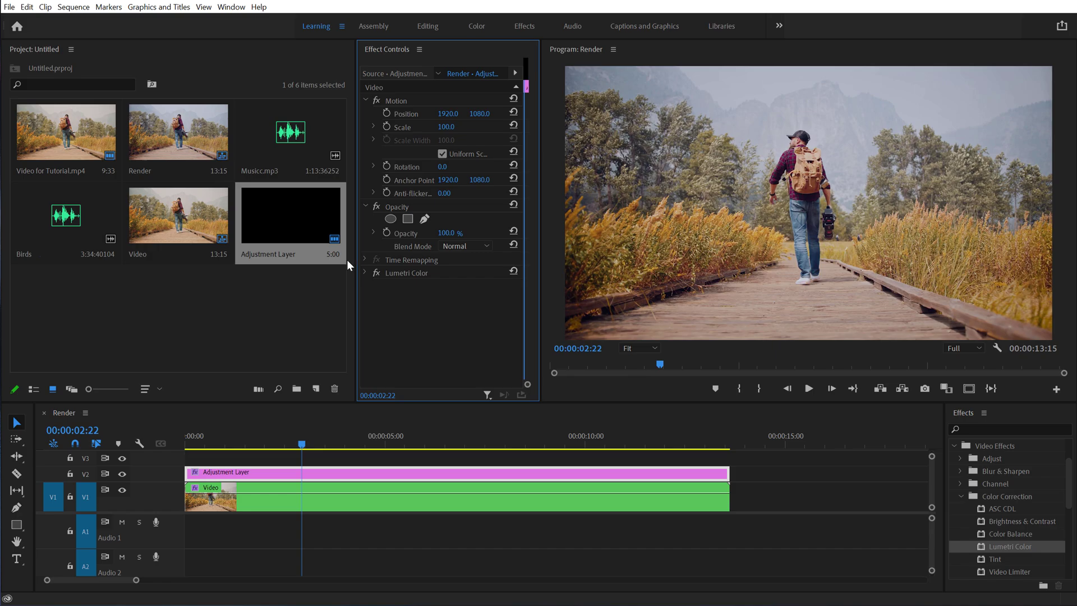
pyautogui.click(112, 287)
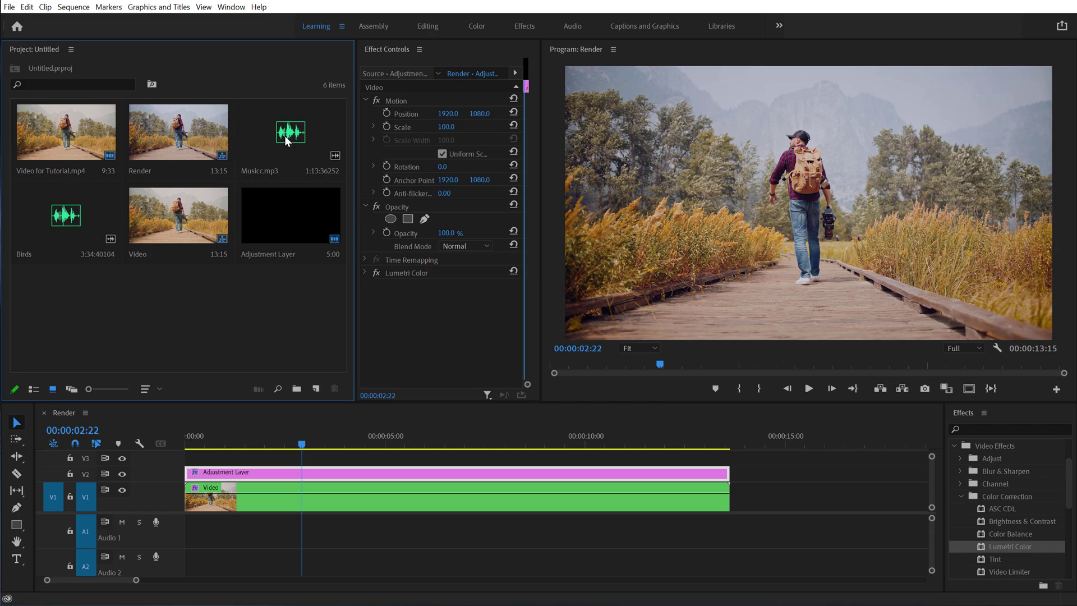
pyautogui.click(2, 533)
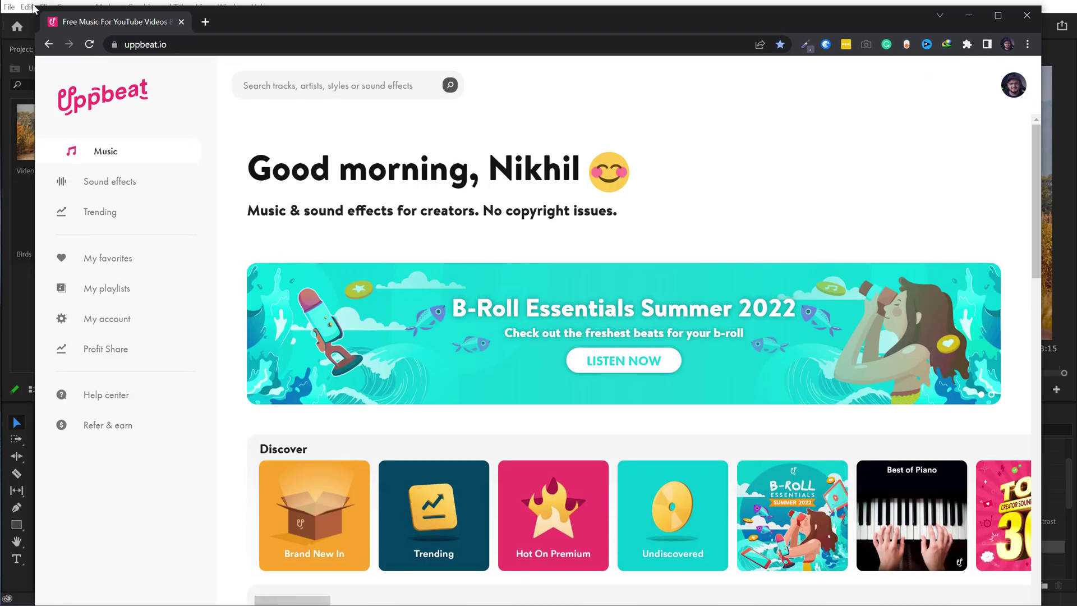
# - Resize and reposition the Uppbeat window, scroll its music categories, then minimize it
pyautogui.moveTo(34, 8); pyautogui.dragTo(202, 147)
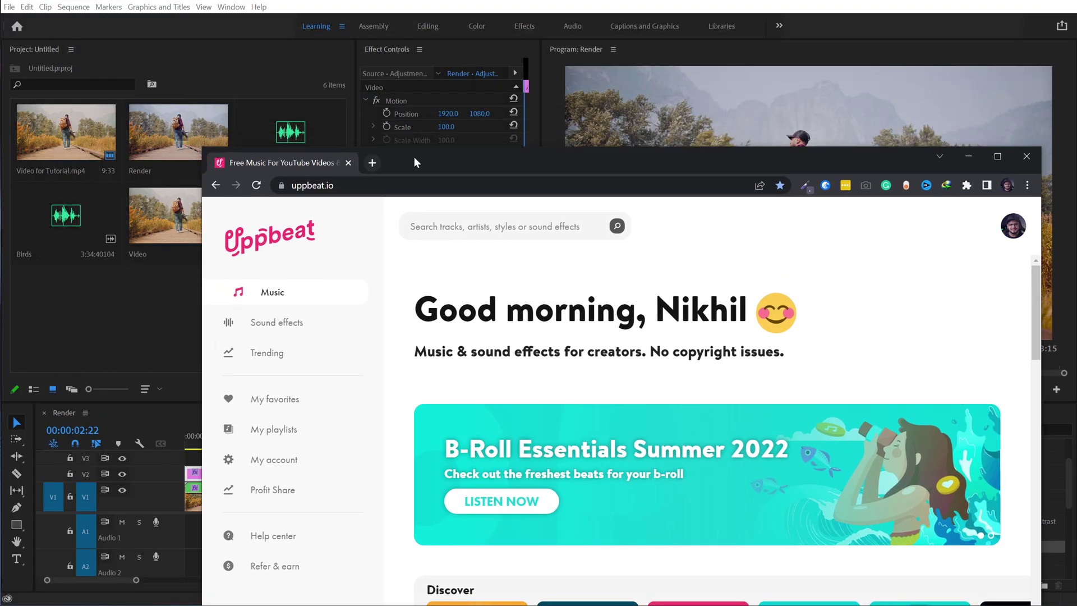
pyautogui.moveTo(414, 158); pyautogui.dragTo(321, 13)
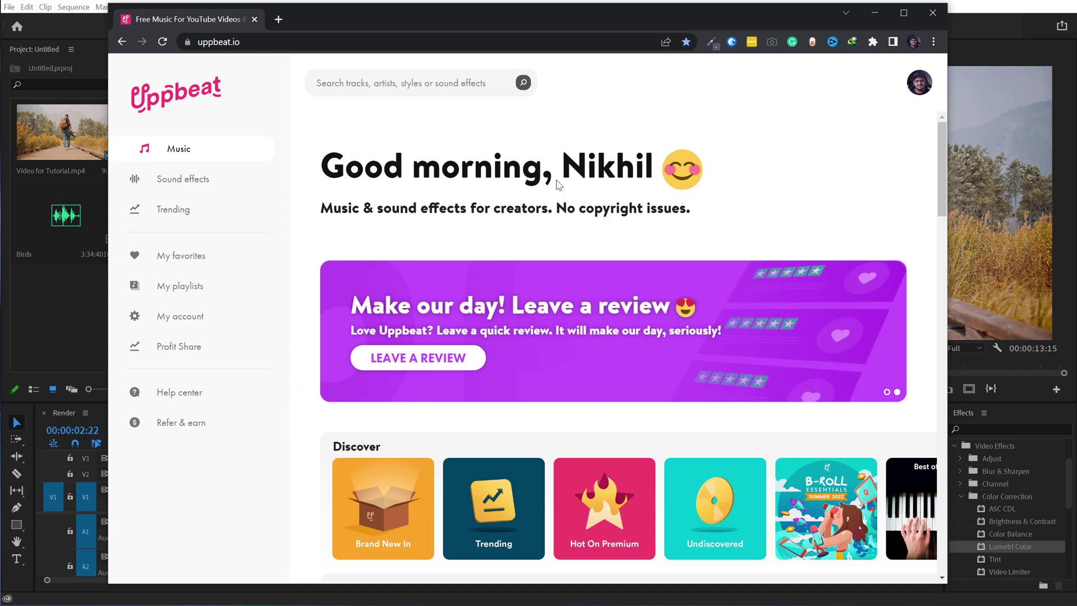
pyautogui.scroll(-15, 616, 232)
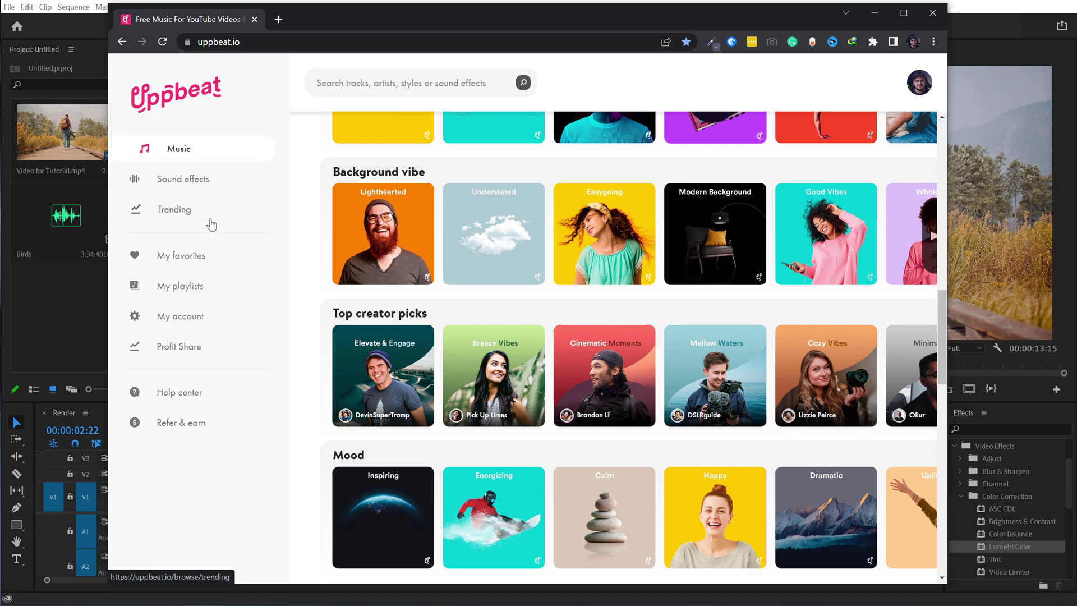
pyautogui.scroll(-9, 533, 181)
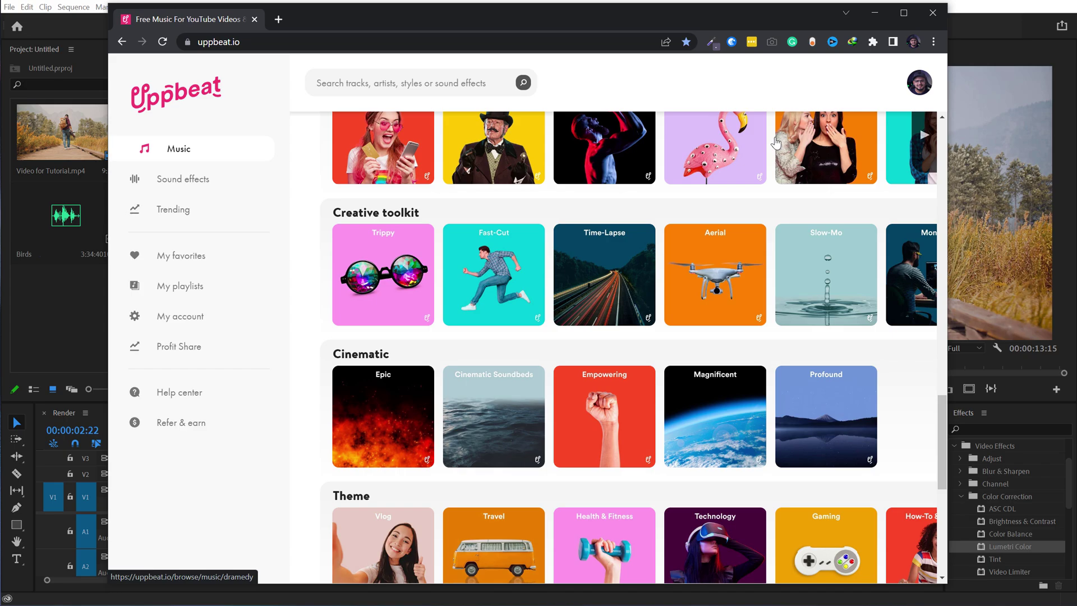
pyautogui.click(877, 12)
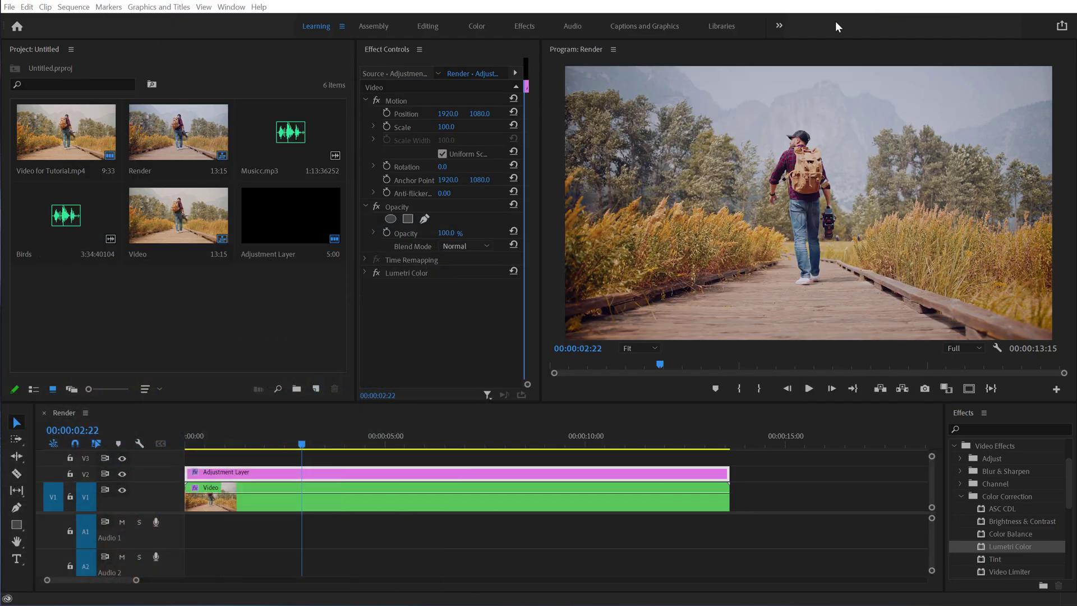
# - Place Musicc.mp3 on audio track A1 and play it from the sequence start
pyautogui.moveTo(285, 163); pyautogui.dragTo(187, 538)
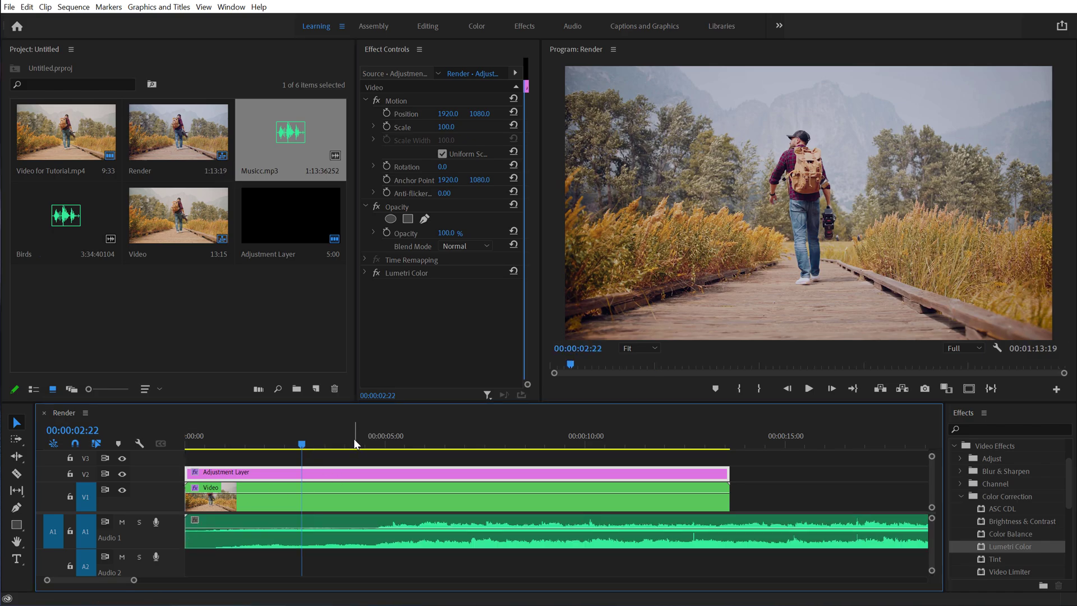
pyautogui.moveTo(230, 435); pyautogui.dragTo(177, 445)
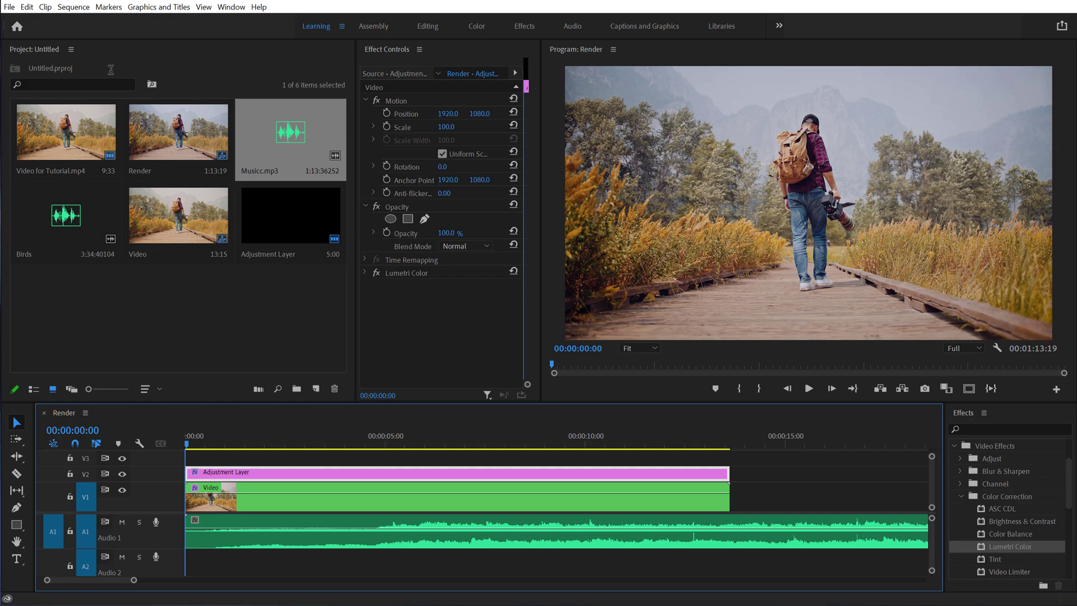
pyautogui.press('space')
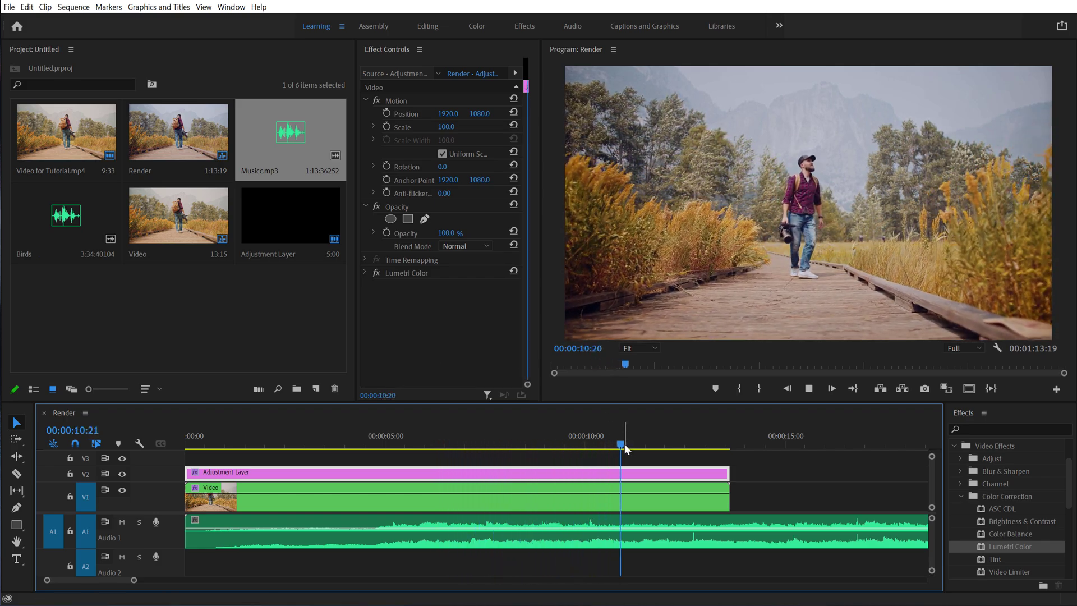
# - Stop the preview near ten seconds and place the Birds sound on track A2
pyautogui.click(694, 440)
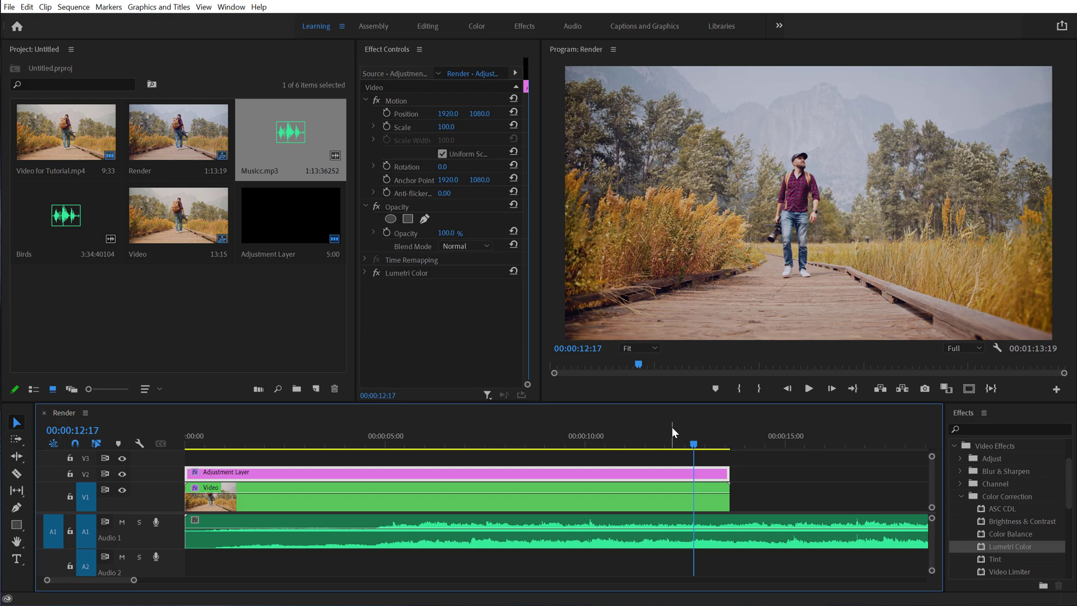
pyautogui.click(618, 439)
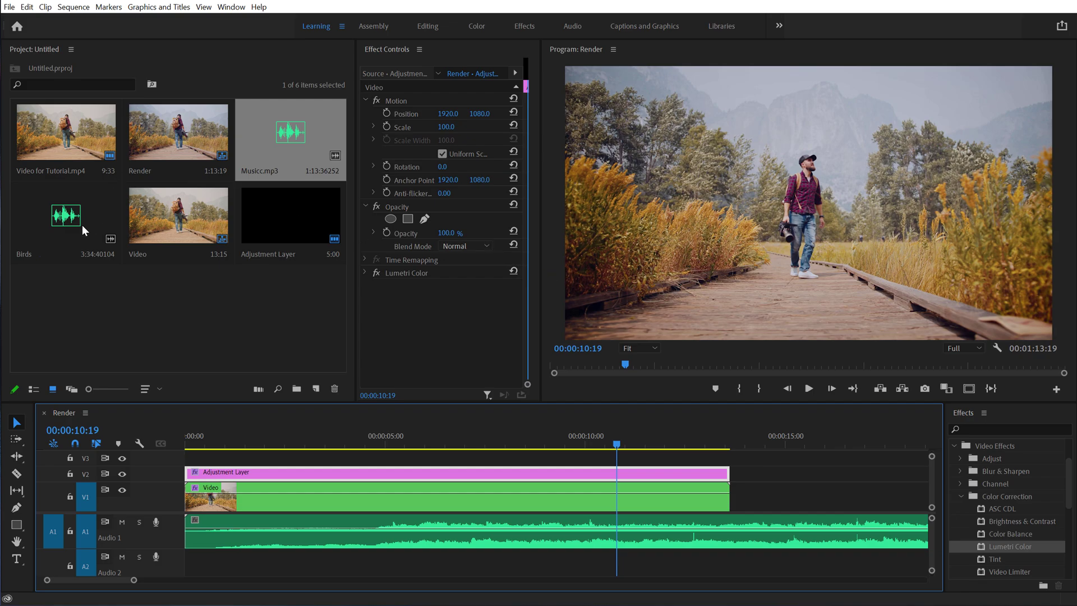
pyautogui.moveTo(66, 219); pyautogui.dragTo(198, 557)
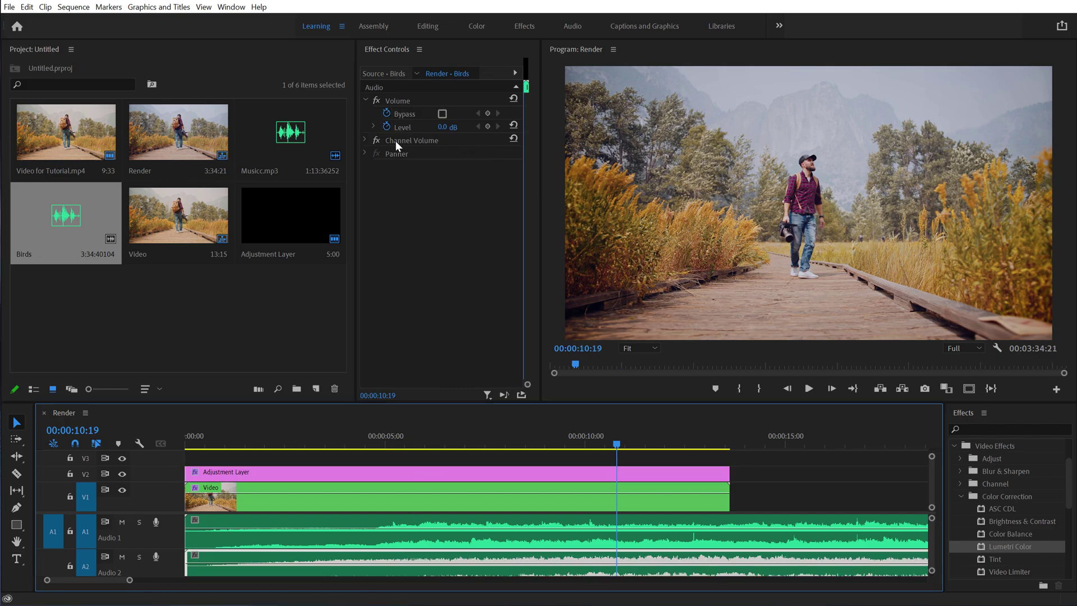
# - Lower the Birds clip's Volume Level to -15 dB in Effect Controls
pyautogui.click(387, 127)
pyautogui.click(444, 127)
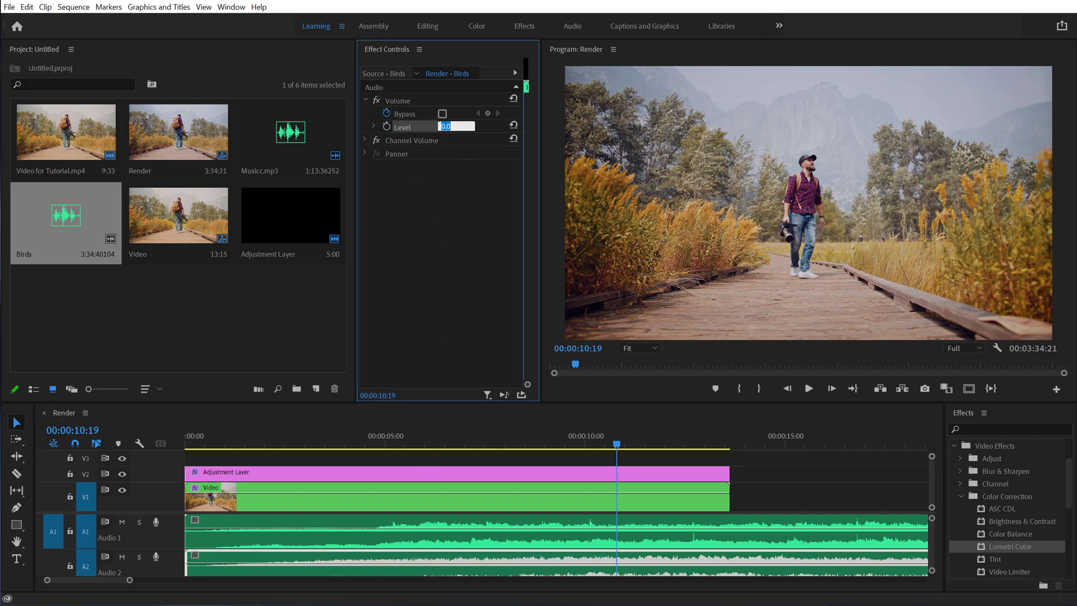
pyautogui.write('-15')
pyautogui.press('Return')
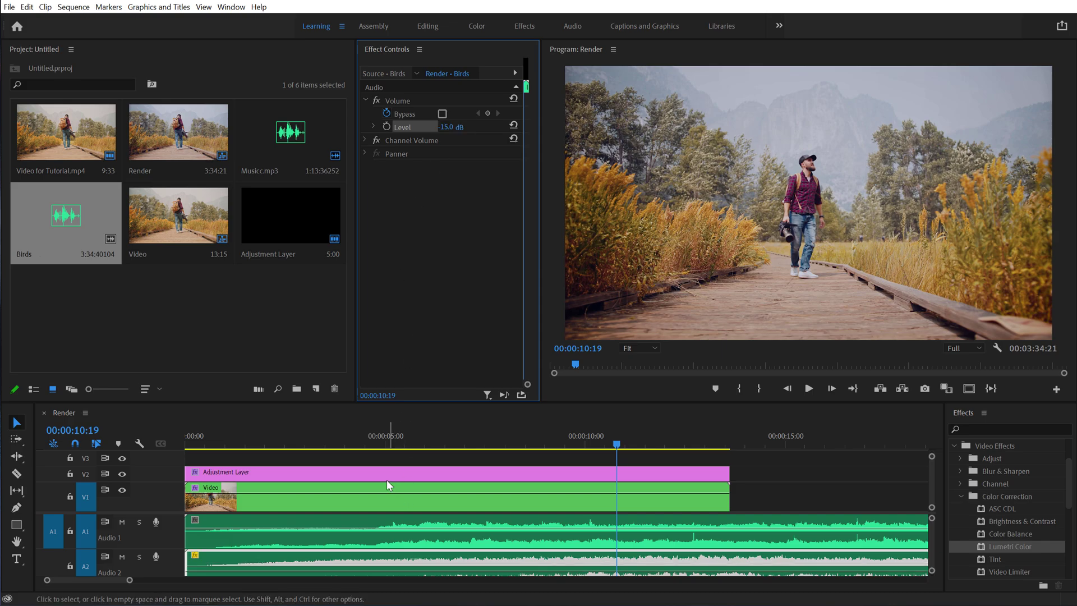
pyautogui.click(345, 441)
# - Play the music and birds together from the start, then collapse track A2 to normal height
pyautogui.moveTo(348, 441); pyautogui.dragTo(163, 436)
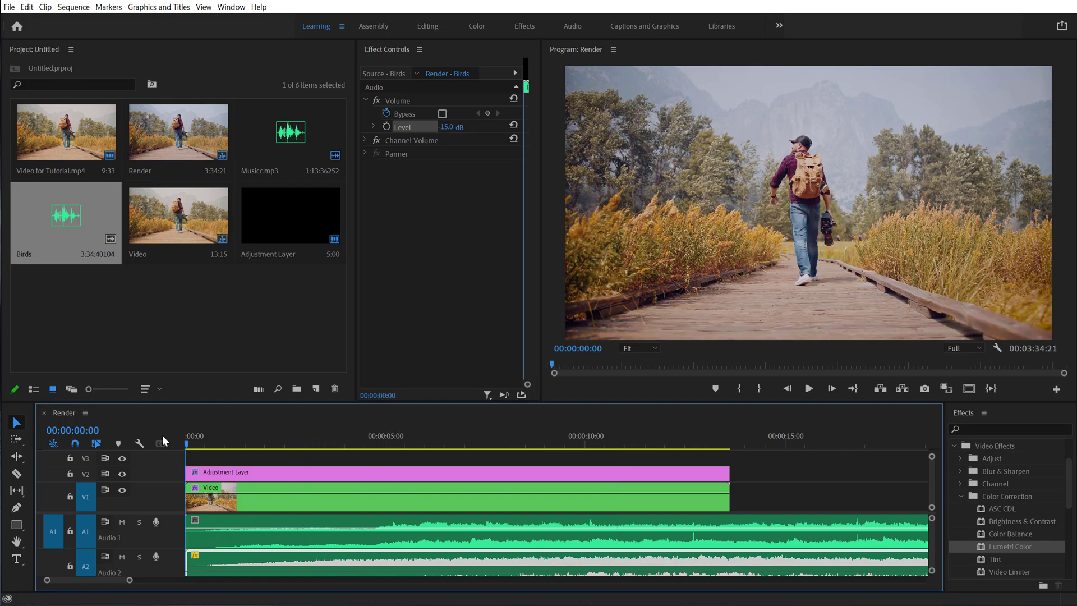
pyautogui.press('space')
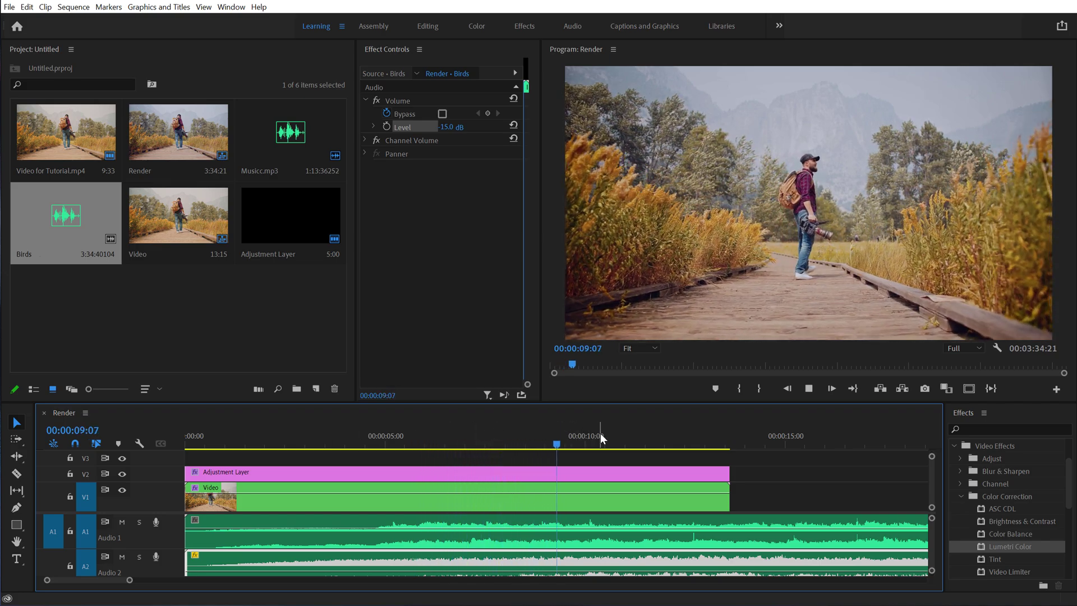
pyautogui.click(694, 443)
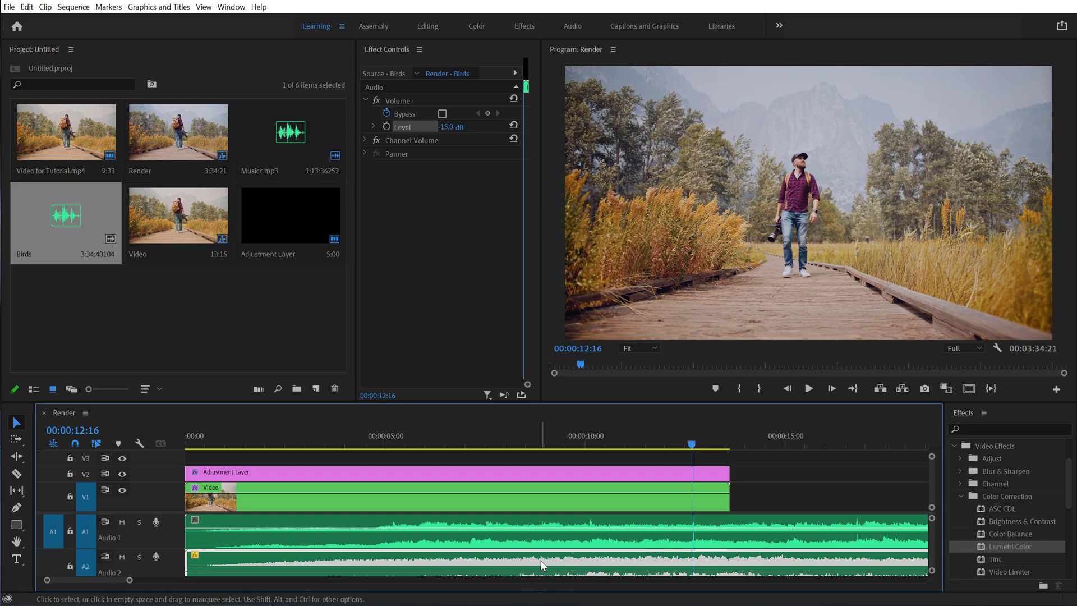
pyautogui.scroll(-1, 169, 531)
pyautogui.doubleClick(168, 533)
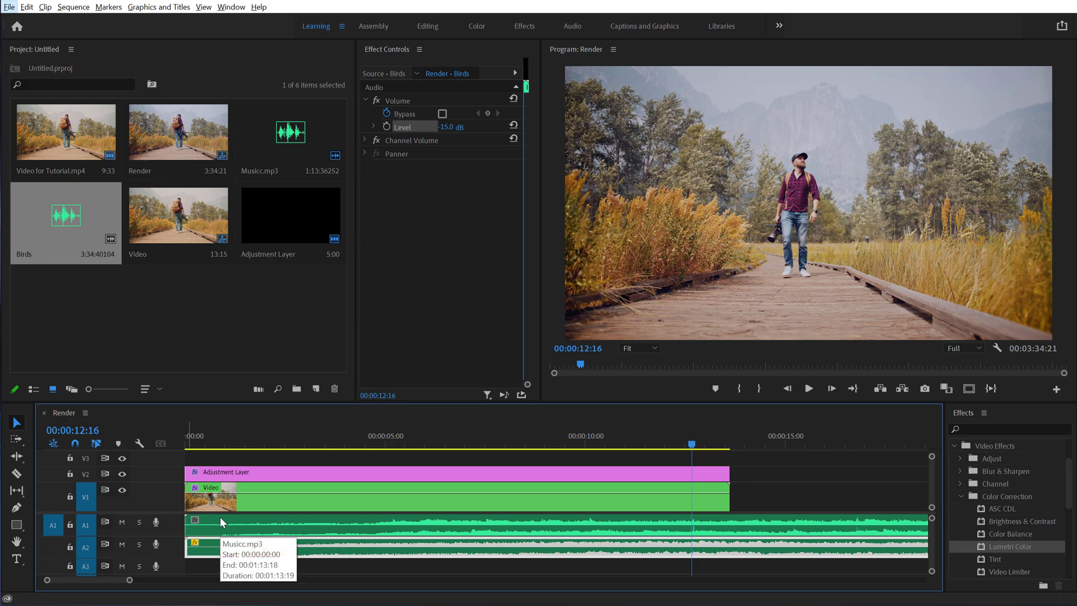
# - Enlarge the timeline and place an Adjustment Layer on V3 stretched to the sequence end
pyautogui.click(237, 327)
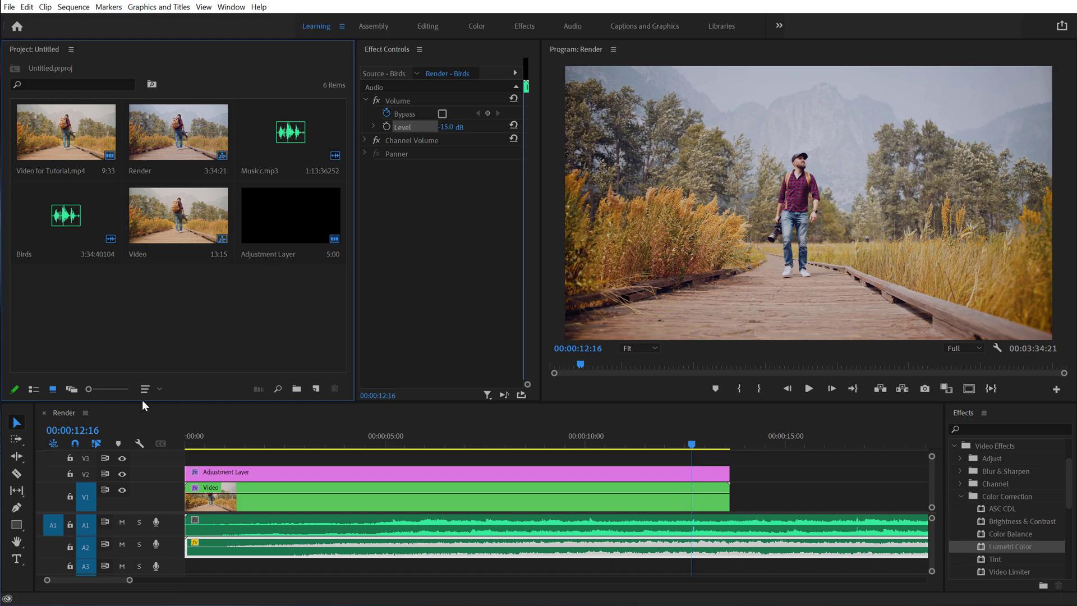
pyautogui.moveTo(143, 402); pyautogui.dragTo(145, 348)
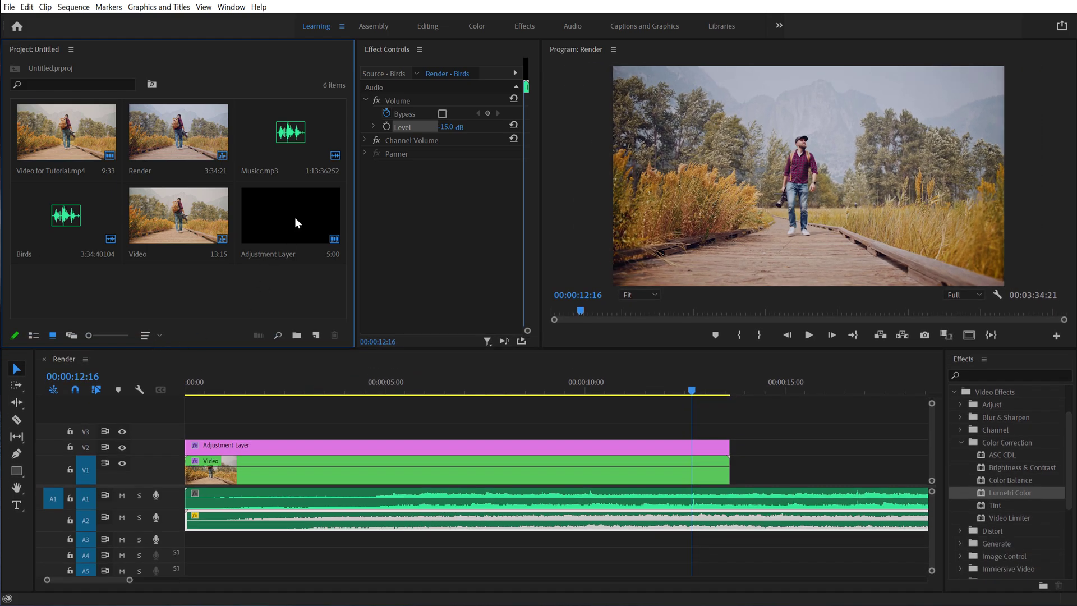
pyautogui.moveTo(295, 210); pyautogui.dragTo(195, 437)
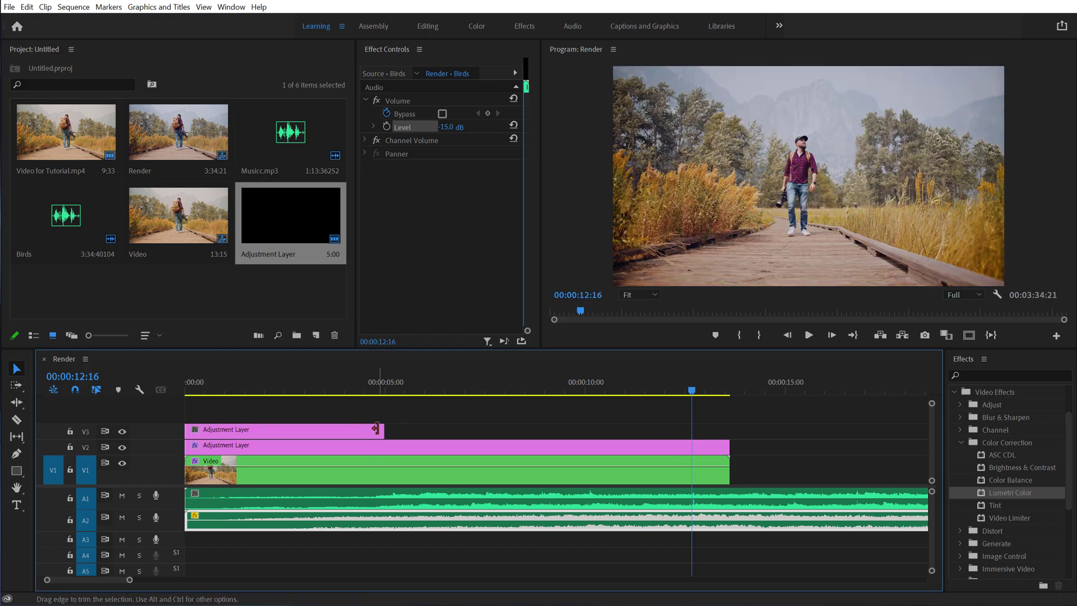
pyautogui.moveTo(384, 432); pyautogui.dragTo(727, 432)
pyautogui.click(606, 428)
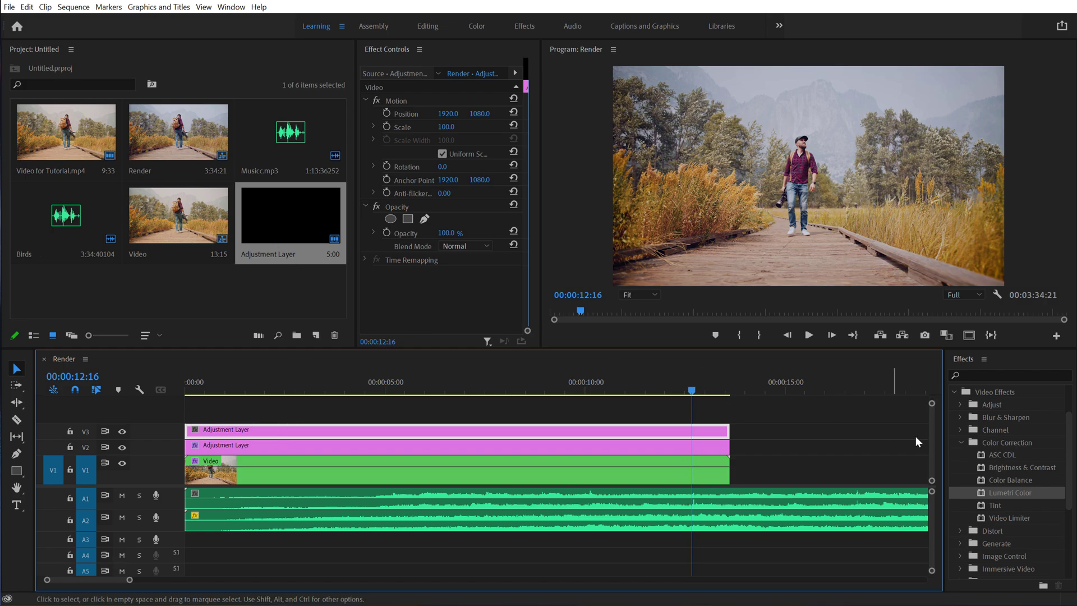
# - Find the Crop effect and apply it to the V3 adjustment layer
pyautogui.click(985, 375)
pyautogui.write('crop')
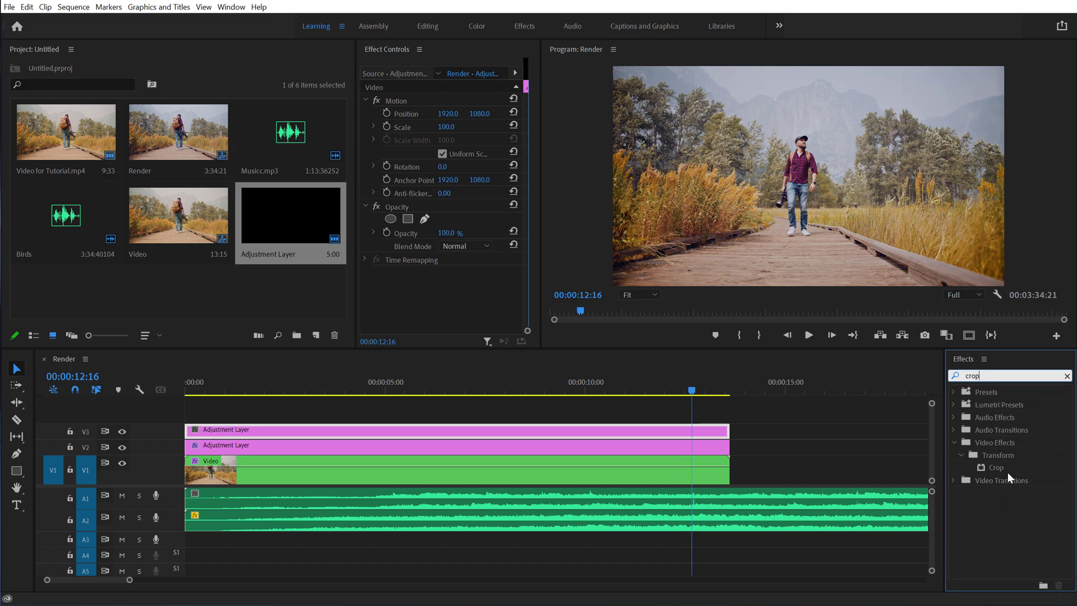
pyautogui.moveTo(998, 467); pyautogui.dragTo(645, 431)
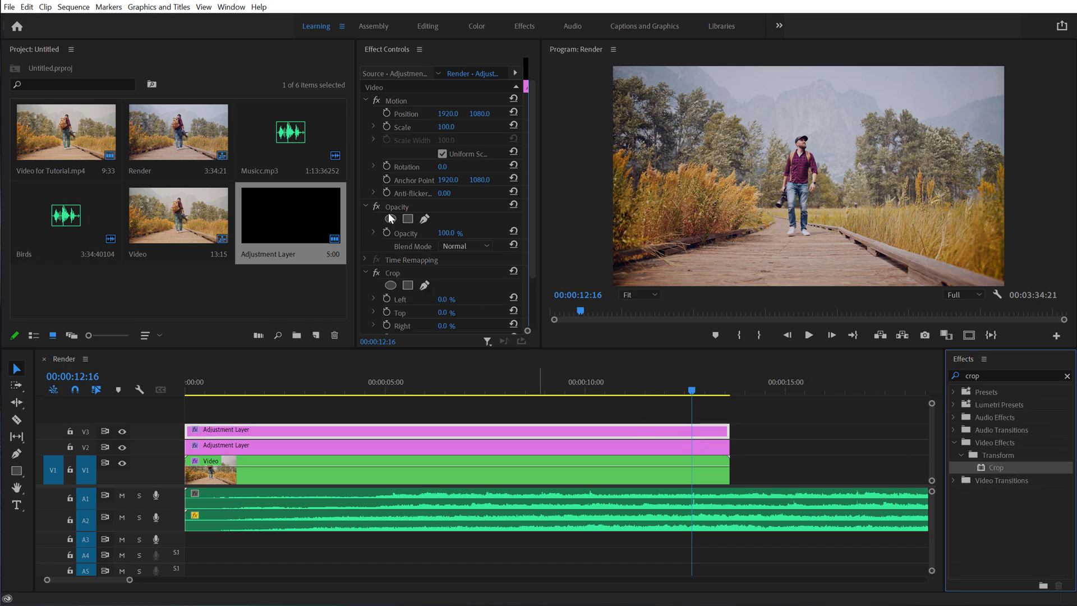
# - Set the Crop Top and Bottom values to 10% each
pyautogui.moveTo(532, 208); pyautogui.dragTo(542, 281)
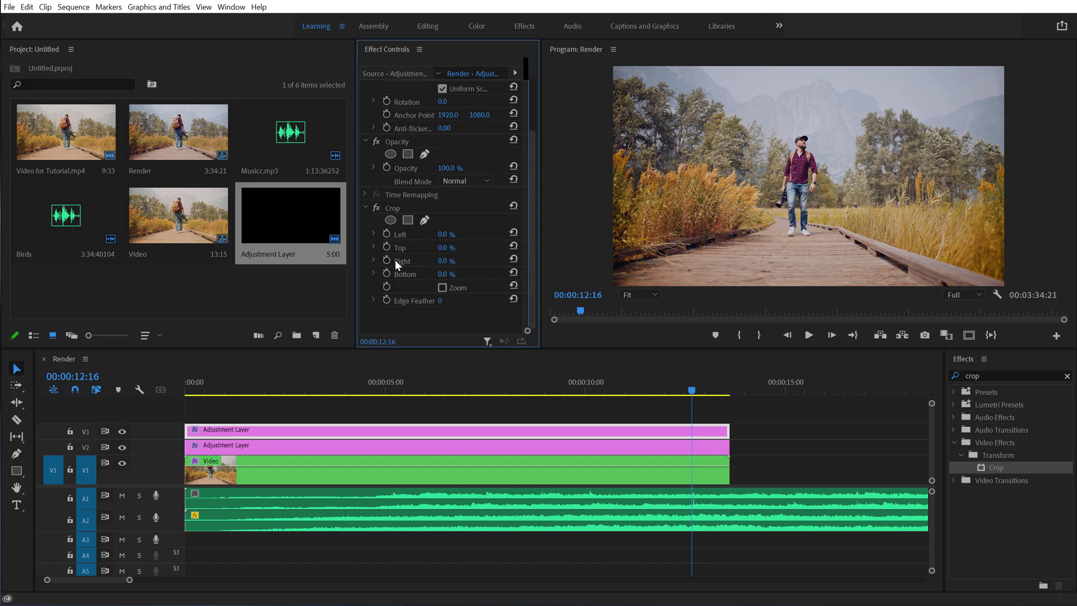
pyautogui.click(451, 247)
pyautogui.press('Return')
pyautogui.click(452, 273)
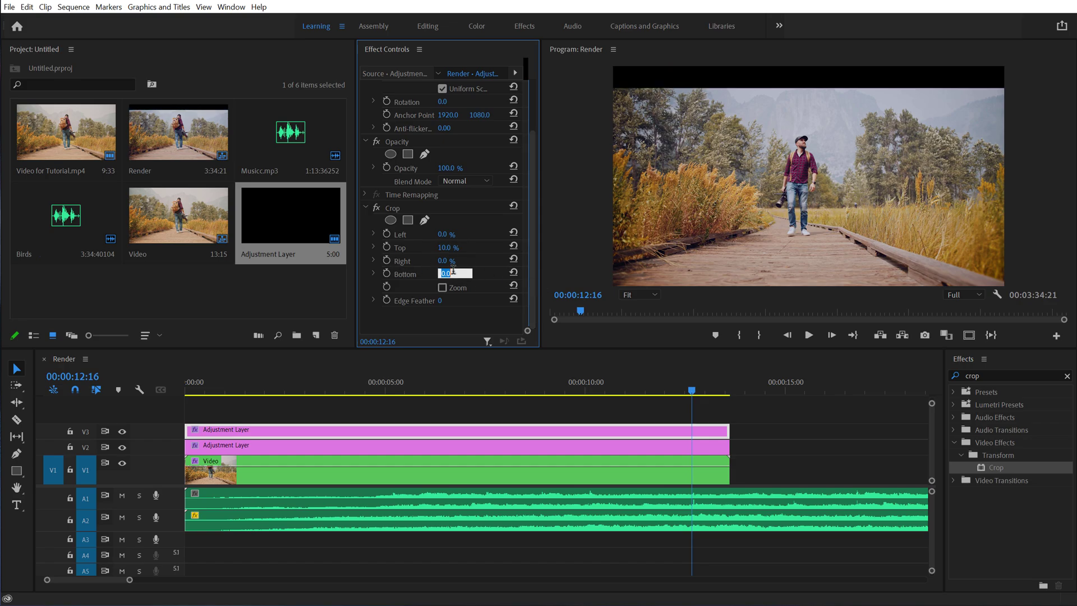
pyautogui.write('10')
pyautogui.press('Return')
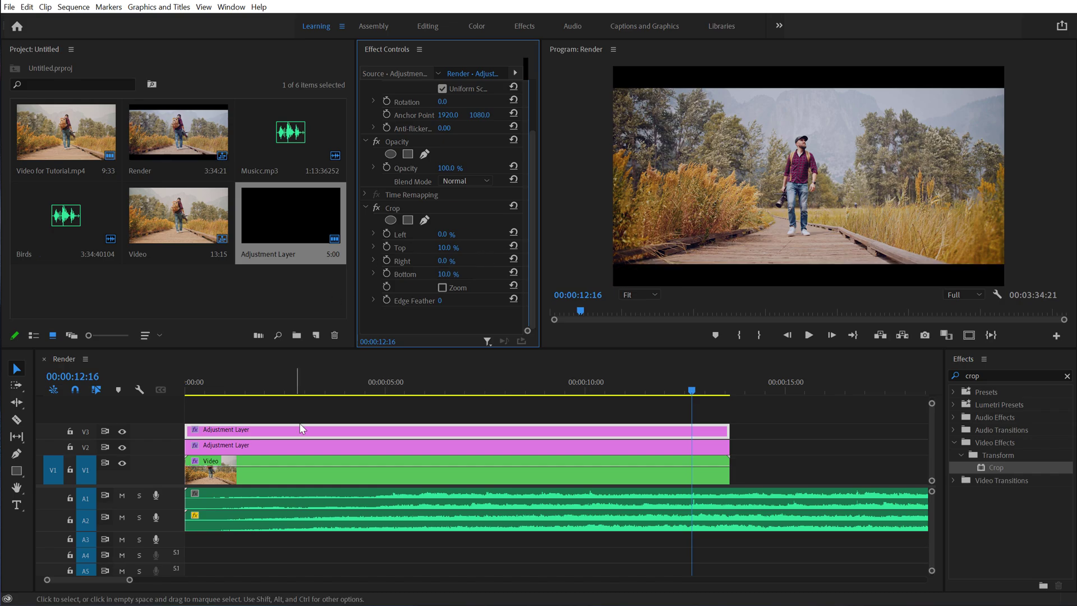
pyautogui.click(202, 385)
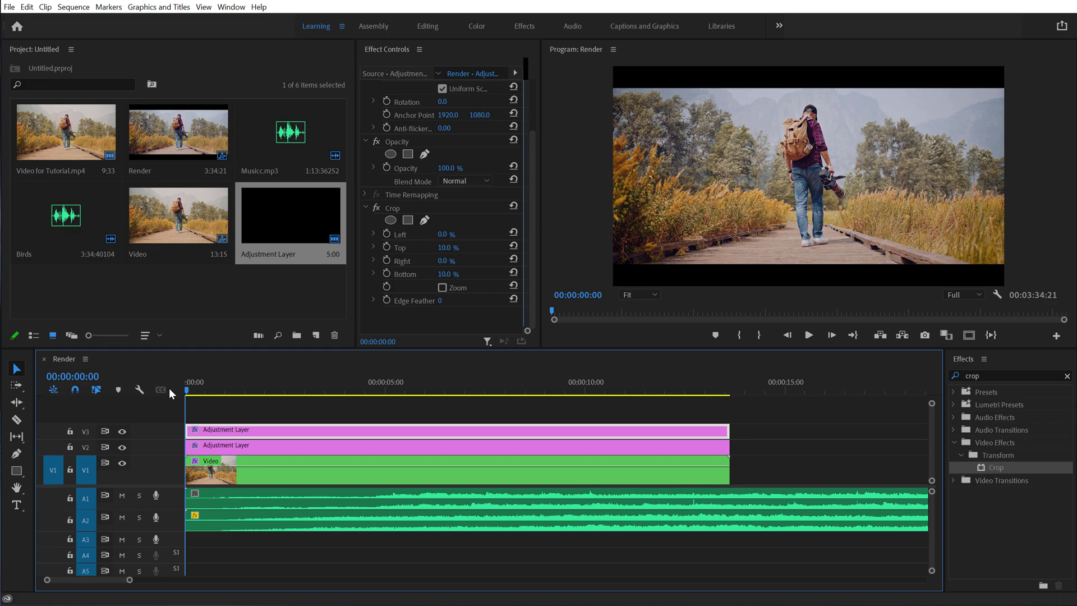
pyautogui.press('space')
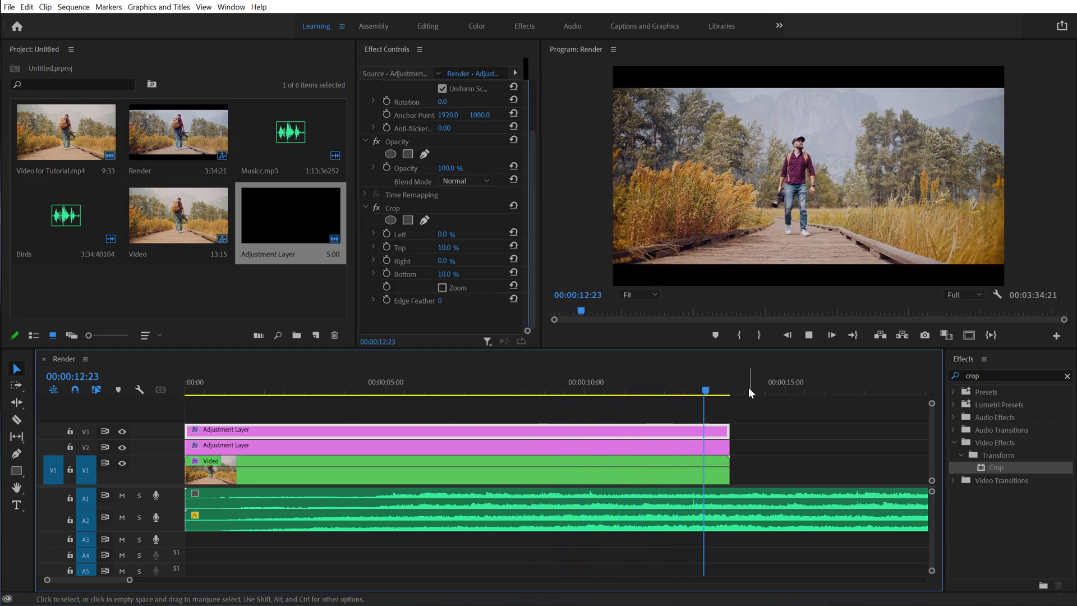
pyautogui.press('space')
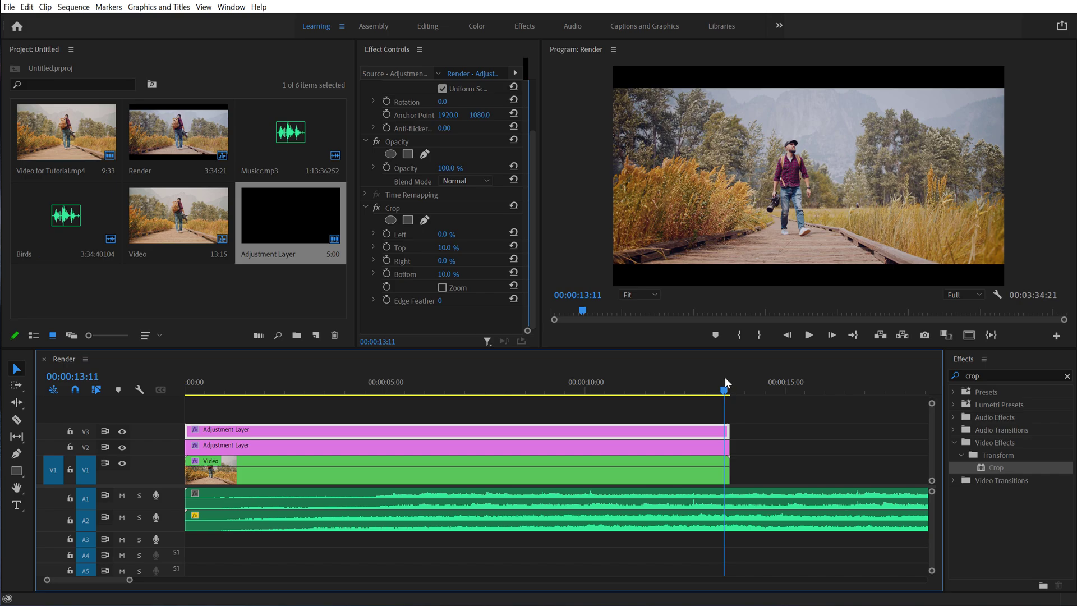